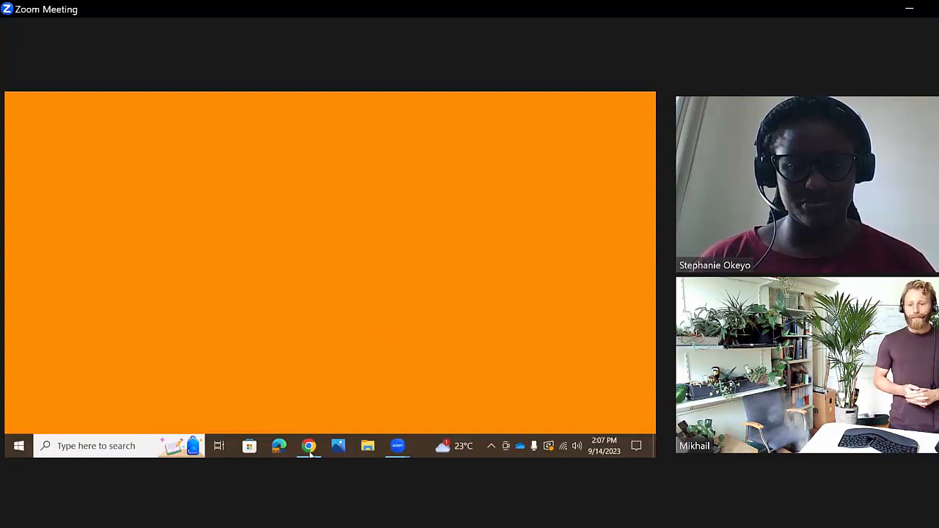
# - Switch to Chrome and search the web for "iiasa ssp database"
pyautogui.moveTo(310, 454)
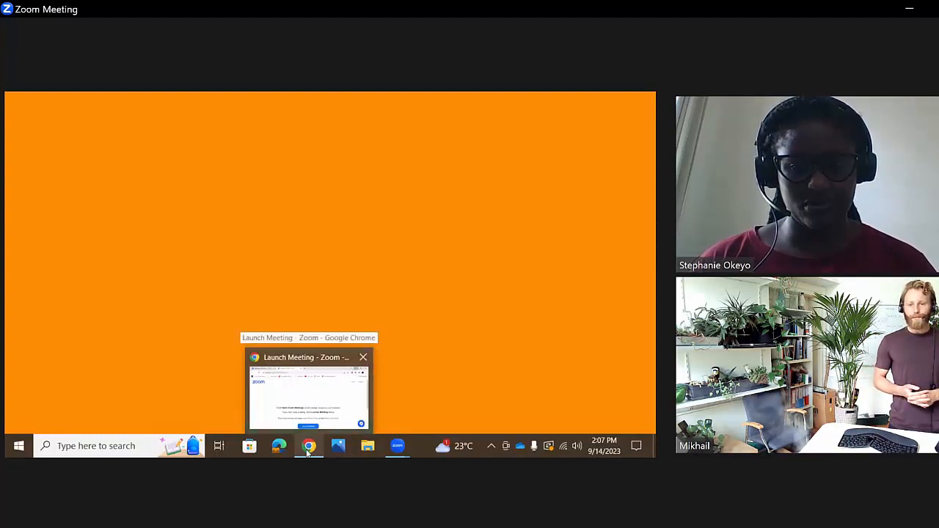
pyautogui.click(307, 450)
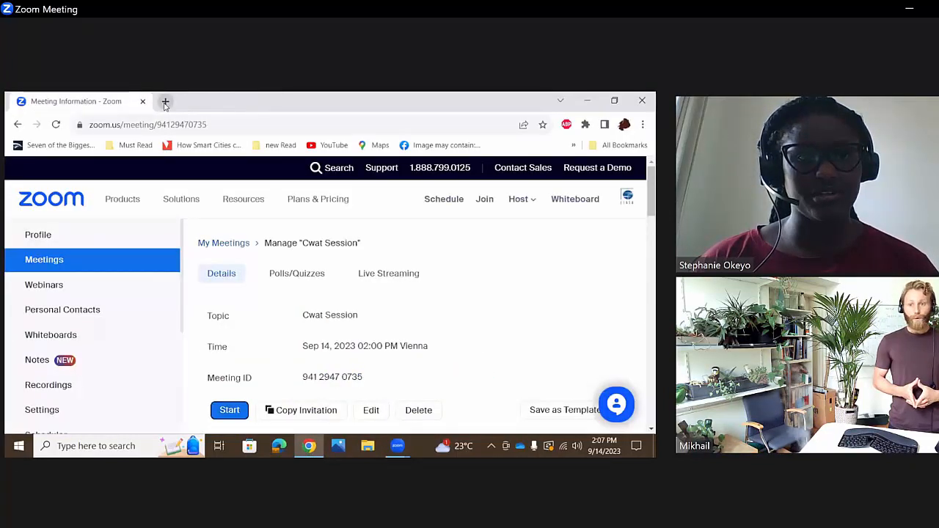
pyautogui.click(164, 101)
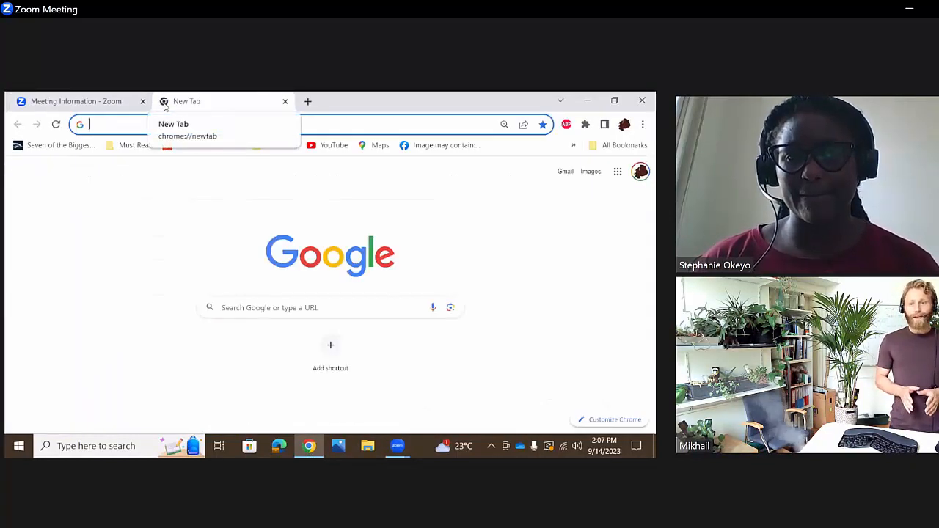
pyautogui.write('iiasa')
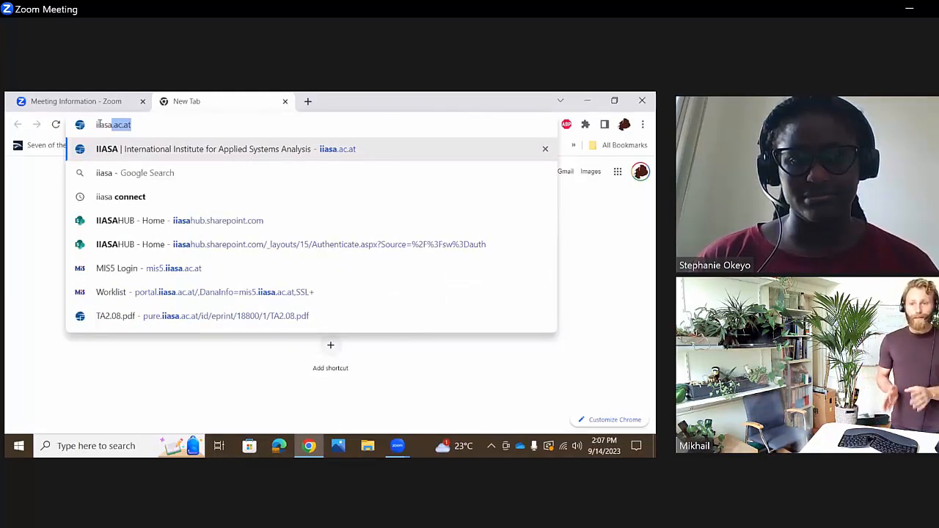
pyautogui.press('BackSpace')
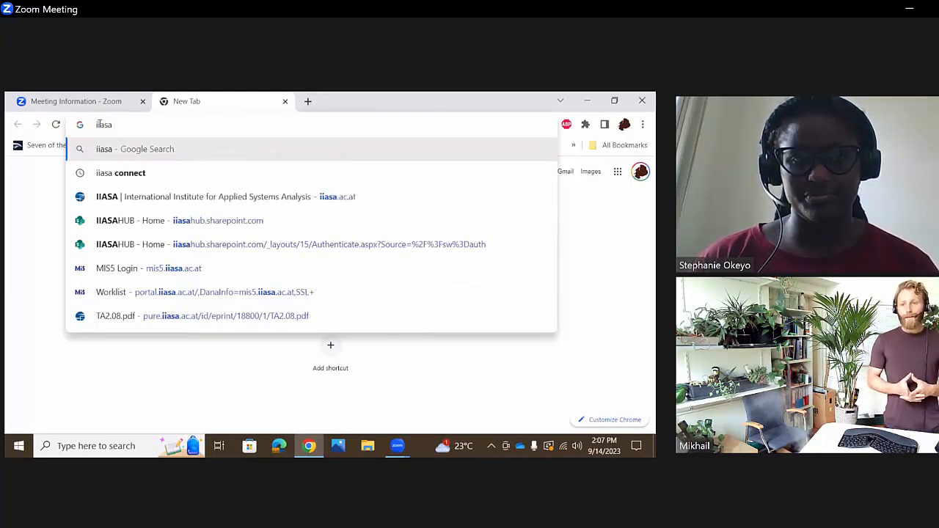
pyautogui.write('ssp database')
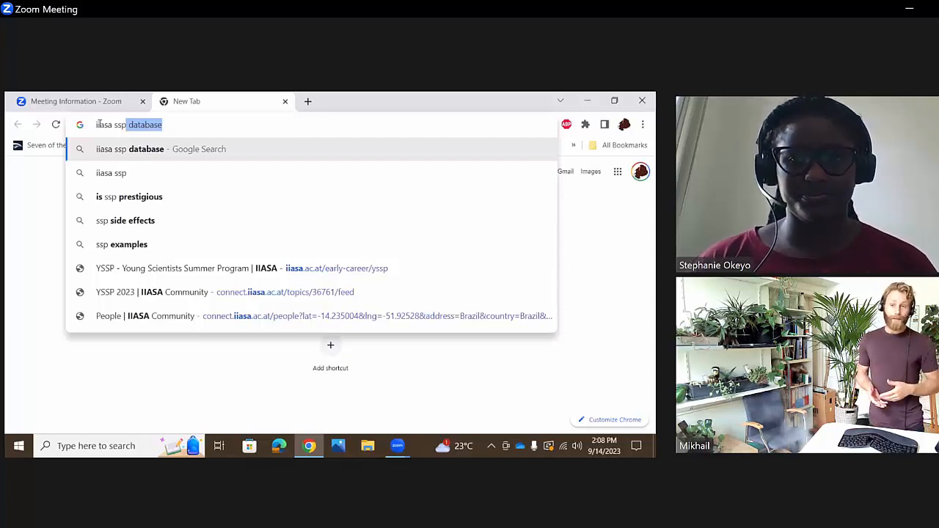
pyautogui.press('Return')
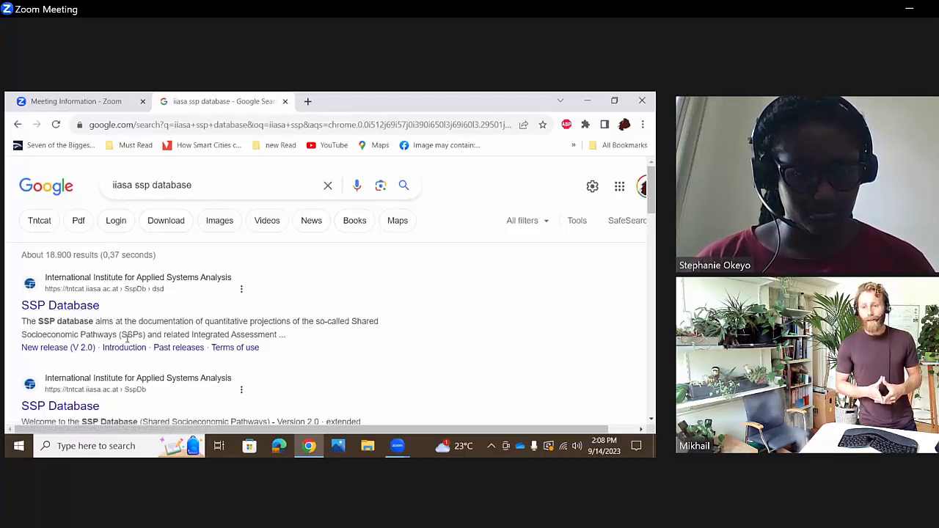
# - Open the IIASA SSP Database site from the first search result and agree to its Terms of Use
pyautogui.click(69, 309)
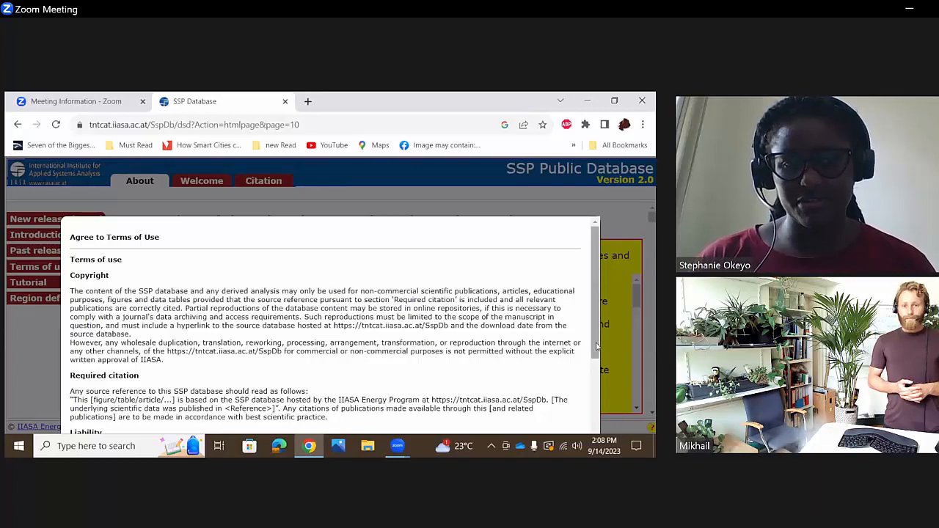
pyautogui.moveTo(597, 346); pyautogui.dragTo(606, 438)
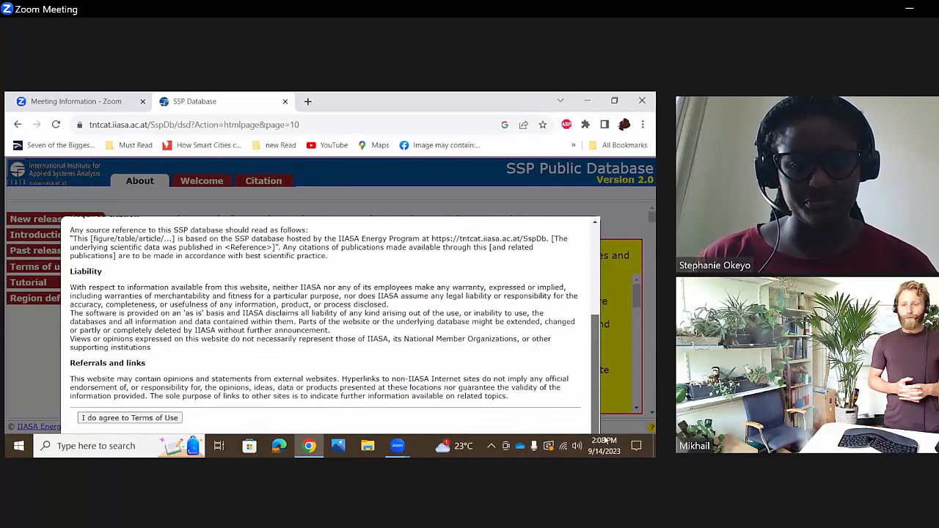
pyautogui.click(129, 418)
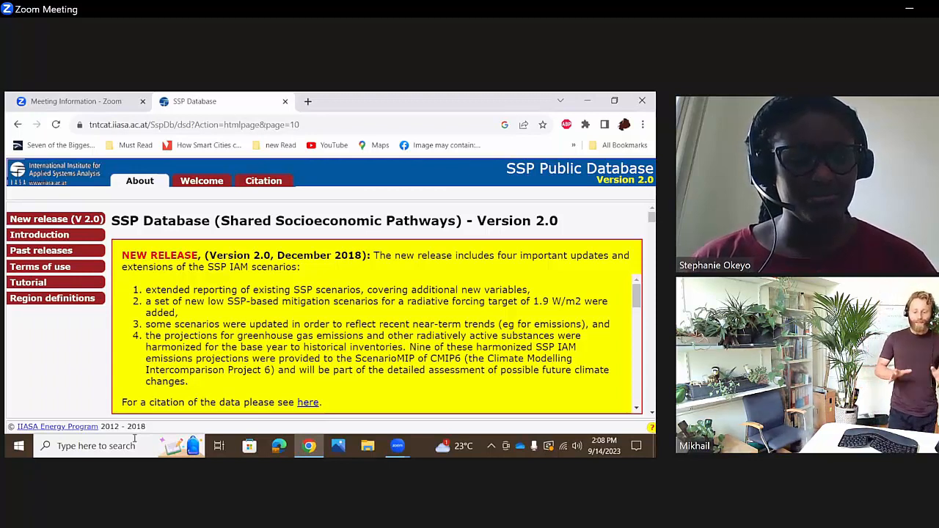
# - Go to the login form on the SSP Database's Welcome page
pyautogui.click(190, 183)
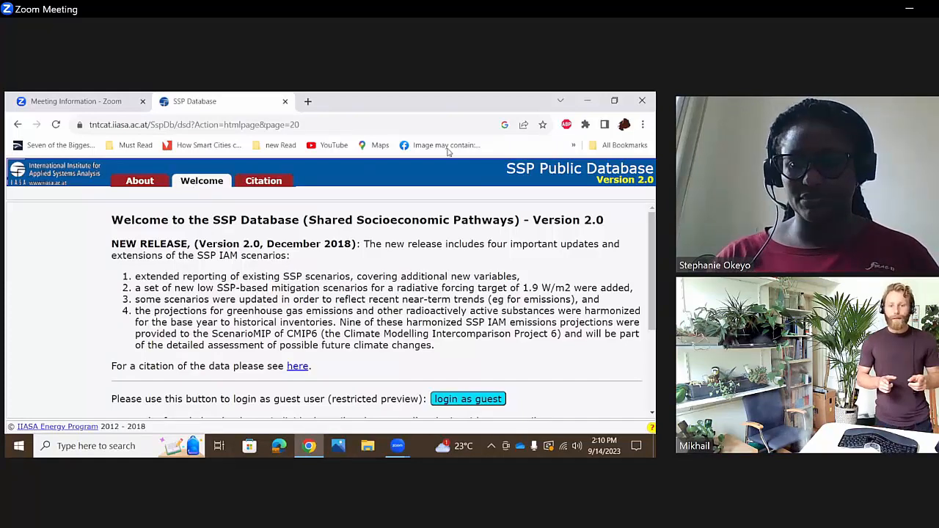
pyautogui.scroll(-2, 655, 317)
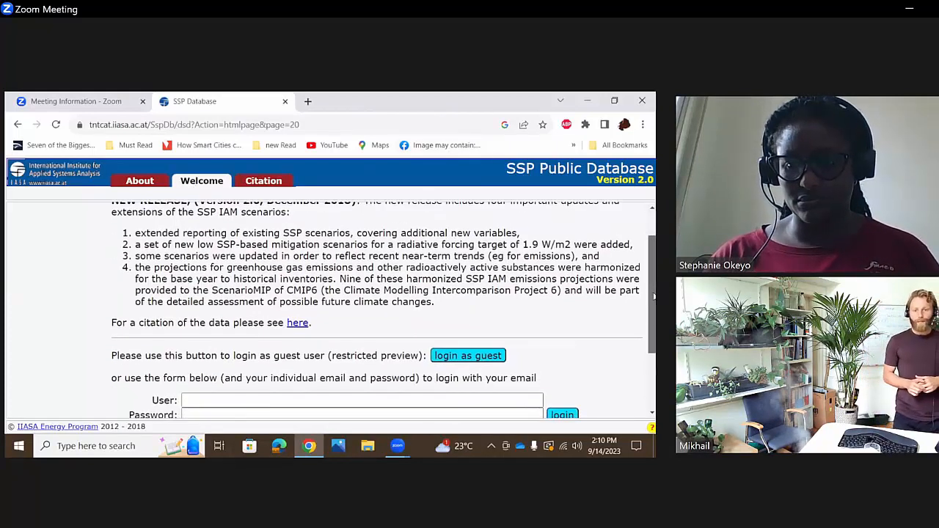
pyautogui.moveTo(655, 317); pyautogui.dragTo(655, 316)
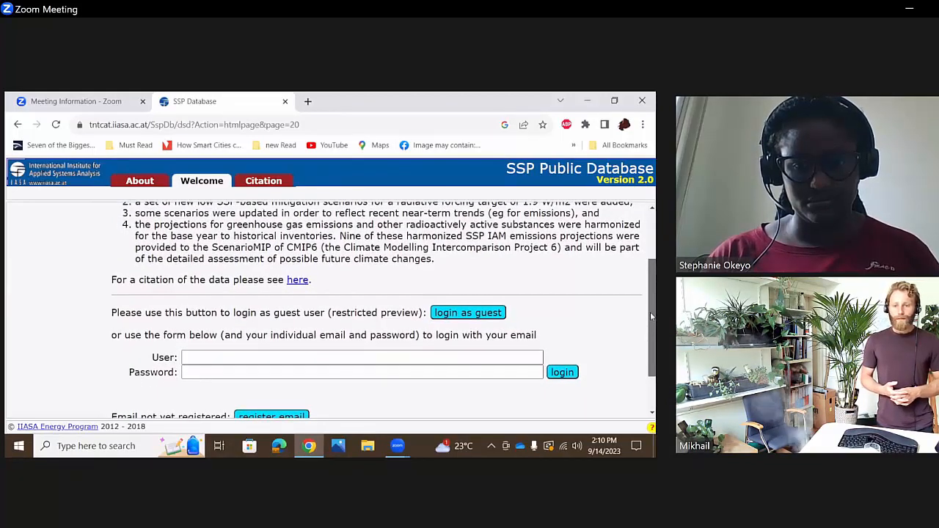
pyautogui.click(407, 358)
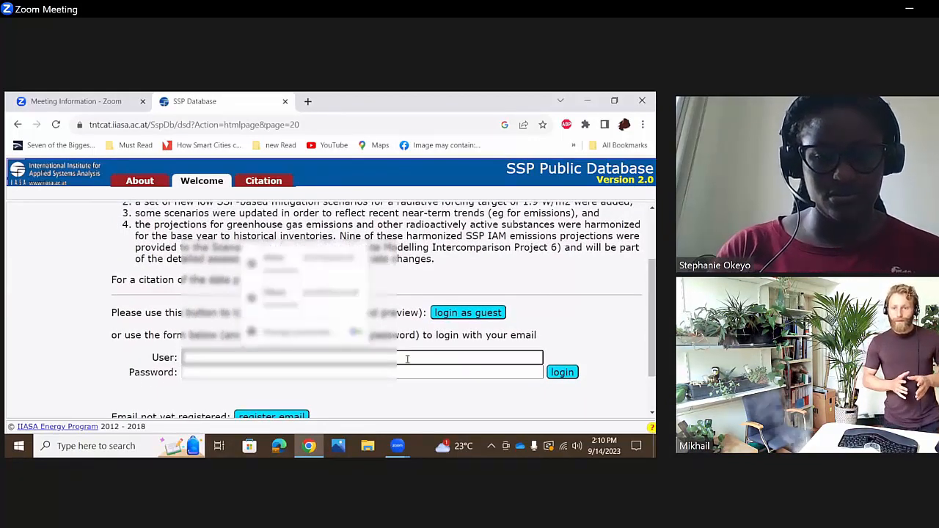
pyautogui.write('ste')
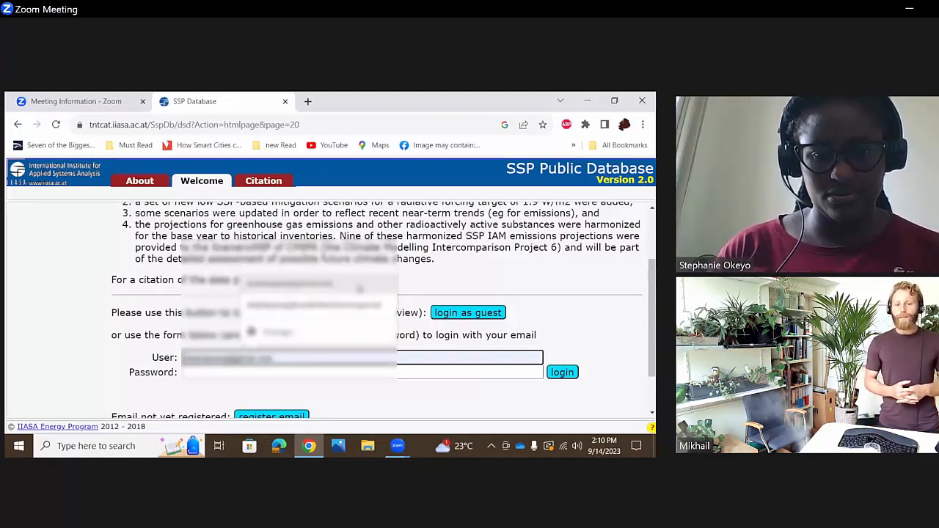
pyautogui.click(358, 290)
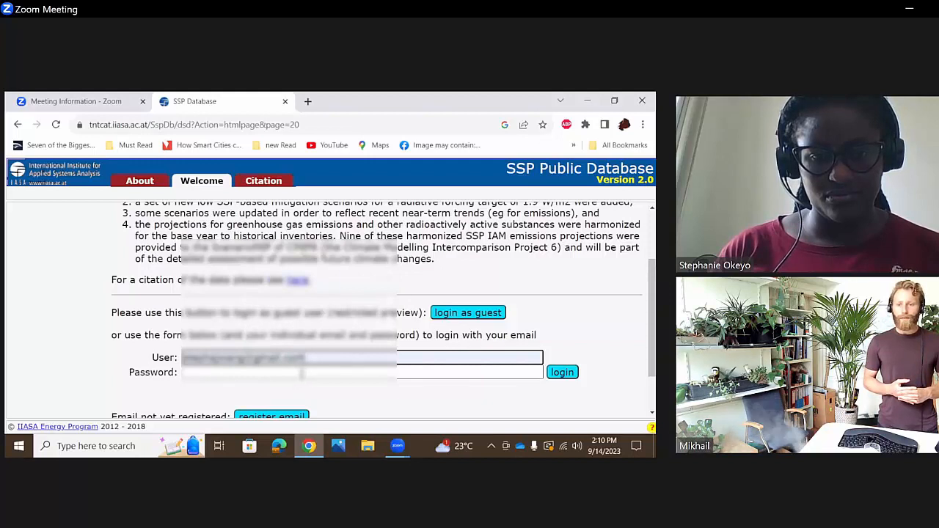
pyautogui.click(305, 370)
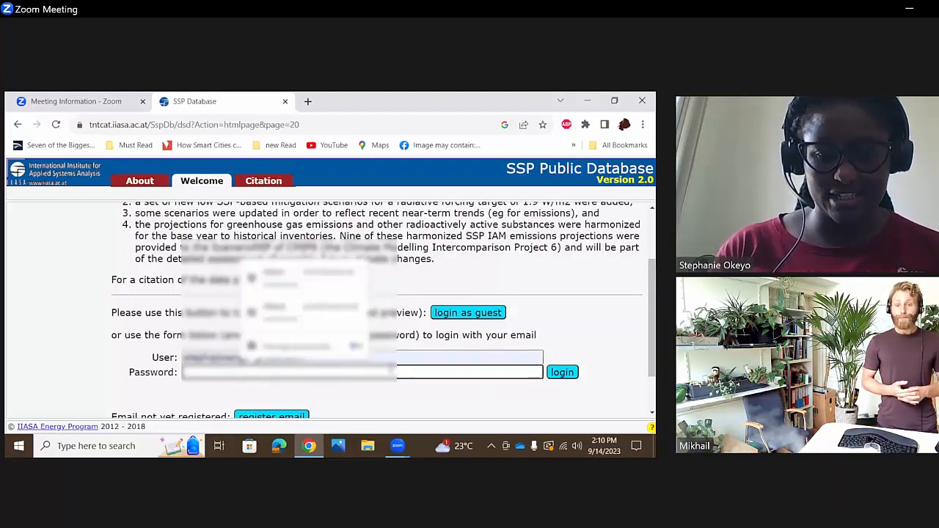
pyautogui.click(410, 355)
pyautogui.press('BackSpace')
pyautogui.press('BackSpace')
pyautogui.press('BackSpace')
pyautogui.press('BackSpace')
pyautogui.press('BackSpace')
pyautogui.press('BackSpace')
pyautogui.press('BackSpace')
pyautogui.press('BackSpace')
pyautogui.press('BackSpace')
pyautogui.press('BackSpace')
pyautogui.press('BackSpace')
pyautogui.press('BackSpace')
pyautogui.press('BackSpace')
pyautogui.press('BackSpace')
pyautogui.press('BackSpace')
pyautogui.press('BackSpace')
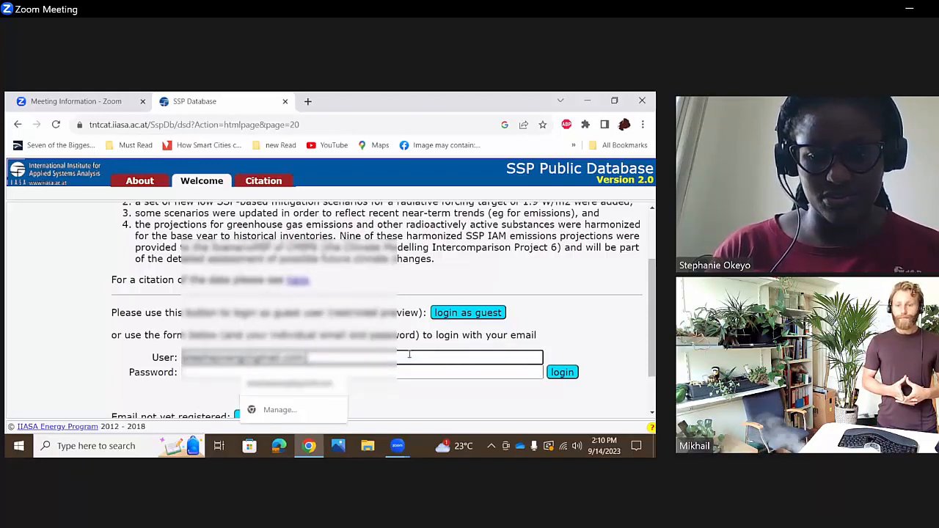
pyautogui.press('BackSpace')
pyautogui.press('BackSpace')
pyautogui.press('BackSpace')
pyautogui.press('BackSpace')
pyautogui.press('BackSpace')
pyautogui.press('BackSpace')
pyautogui.press('BackSpace')
pyautogui.press('BackSpace')
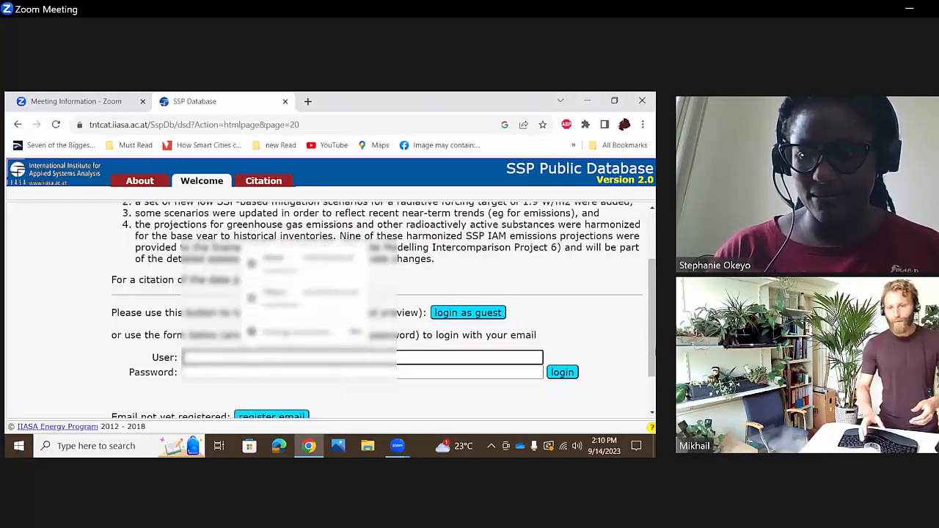
pyautogui.scroll(-1, 409, 355)
pyautogui.click(406, 369)
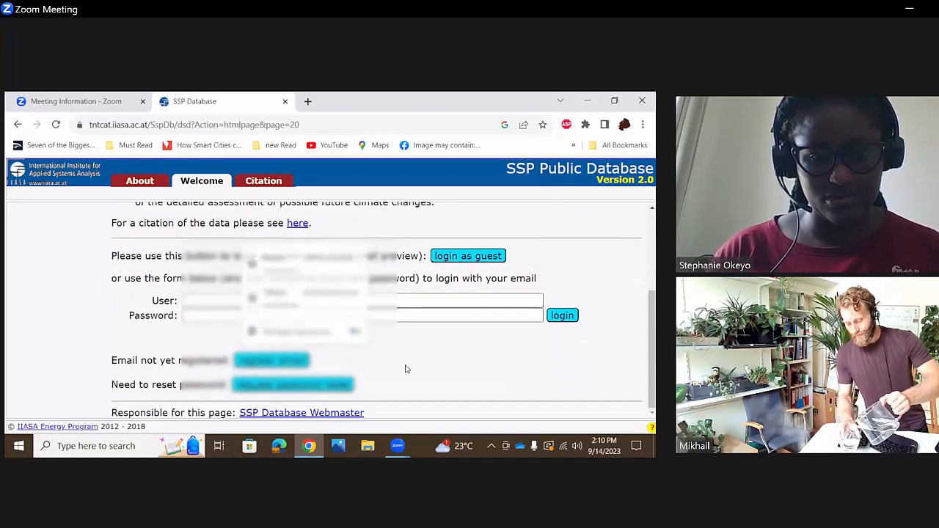
# - Enter the account's email address as the user in the SSP Database login form
pyautogui.click(259, 299)
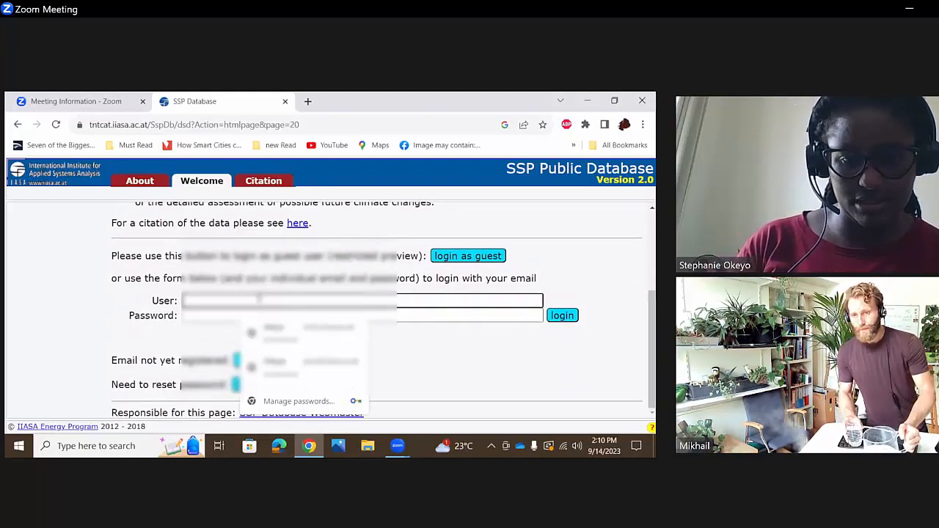
pyautogui.write('[unreadable][unreadable]')
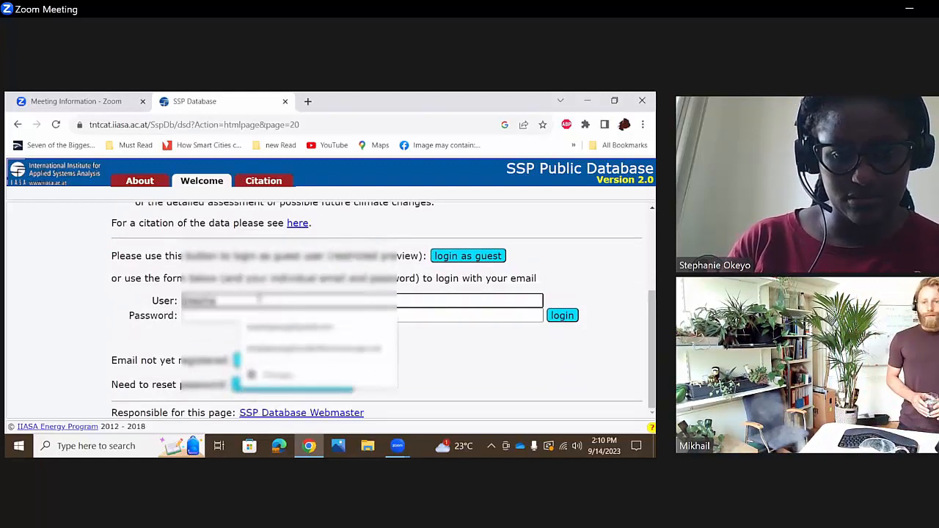
pyautogui.write('[unreadable]')
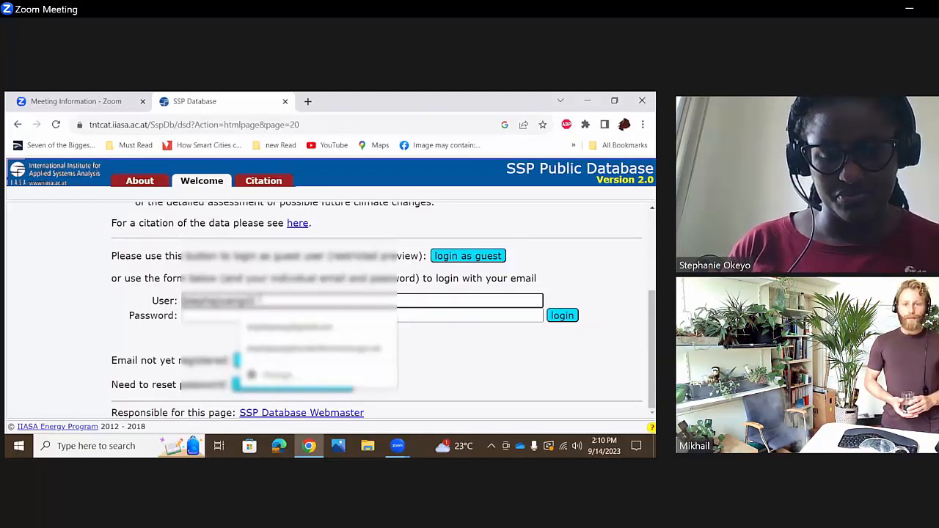
pyautogui.write('[unreadable]')
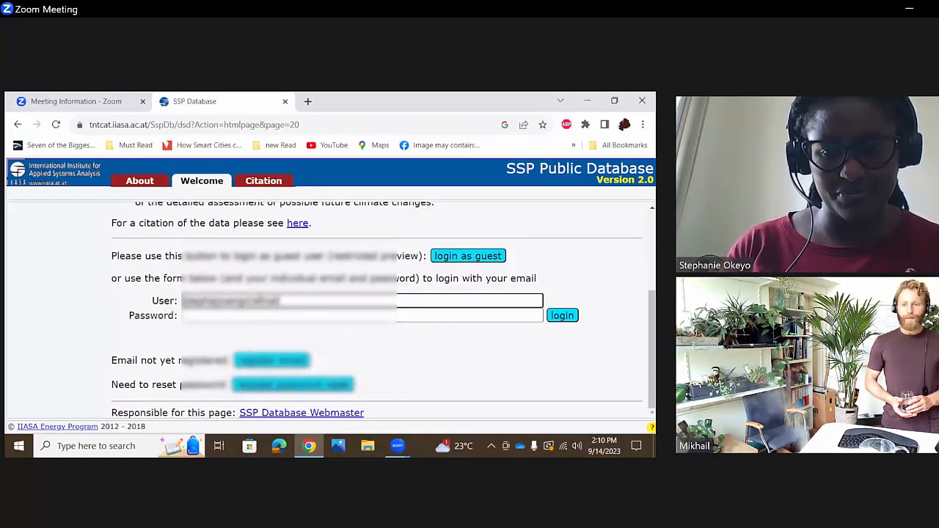
pyautogui.press('BackSpace')
pyautogui.press('BackSpace')
pyautogui.press('BackSpace')
pyautogui.press('BackSpace')
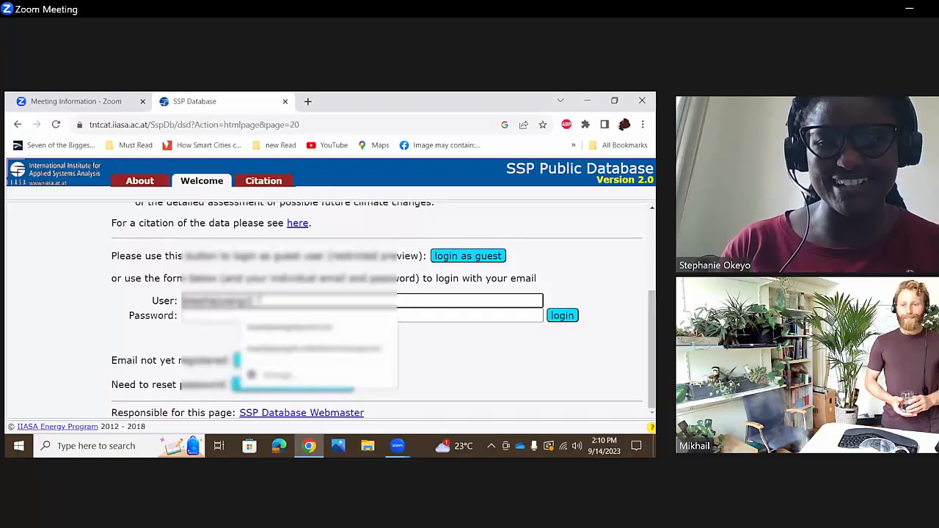
pyautogui.write('gmail.com')
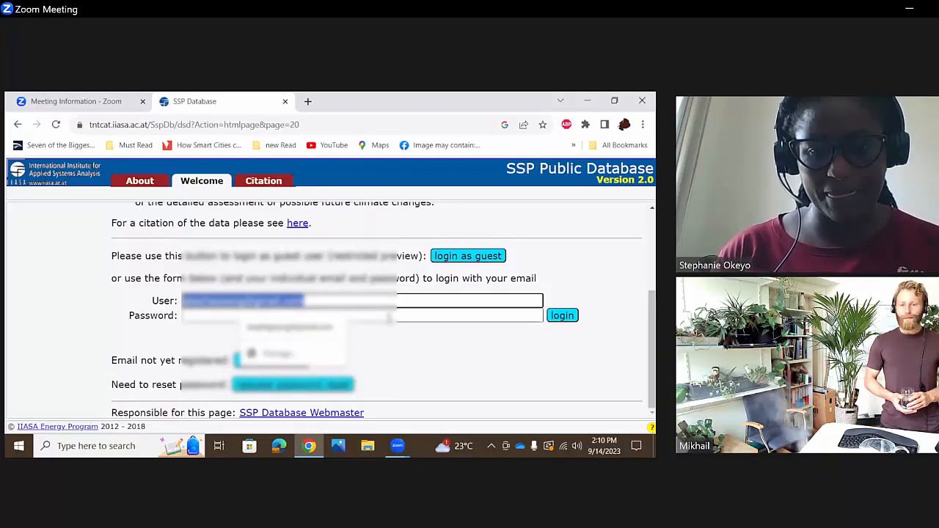
# - Enter the account password in the SSP Database login form
pyautogui.click(391, 315)
pyautogui.write('*********')
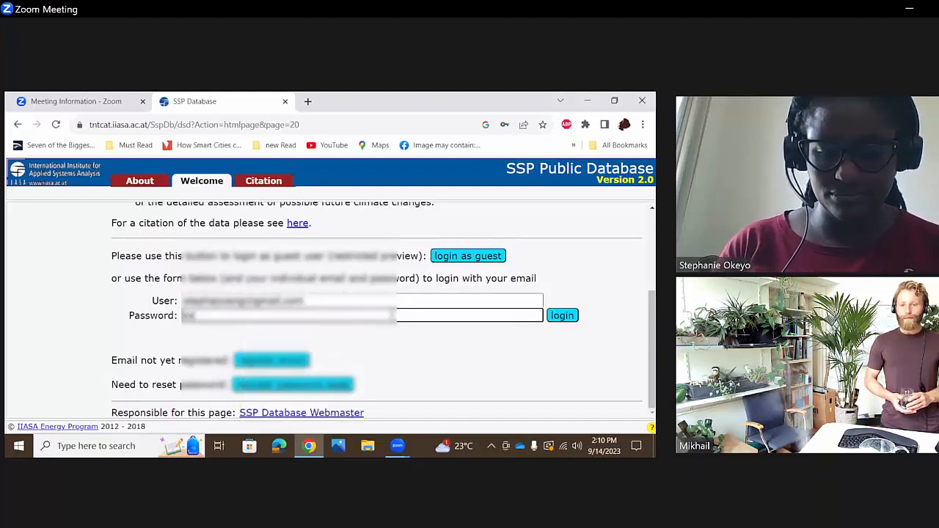
pyautogui.write('****')
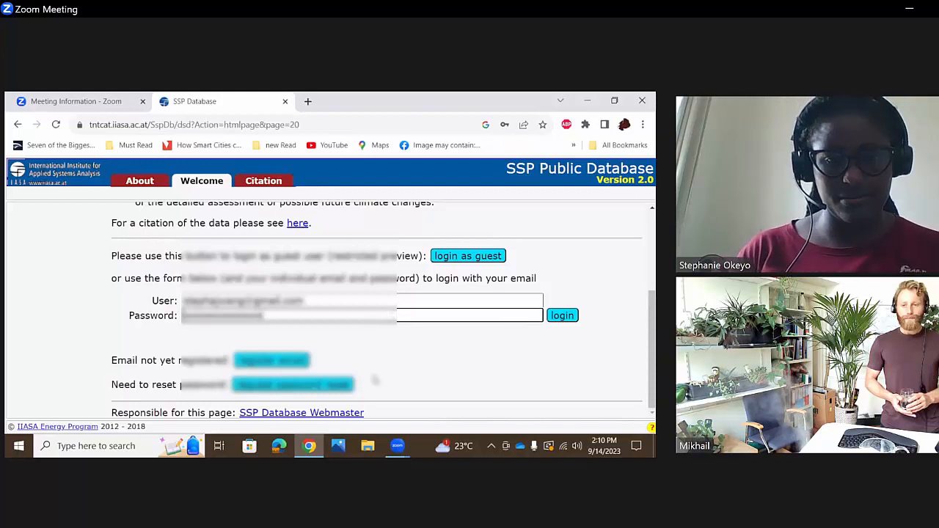
# - Register a new email account for the SSP Database with the user's email address
pyautogui.click(274, 366)
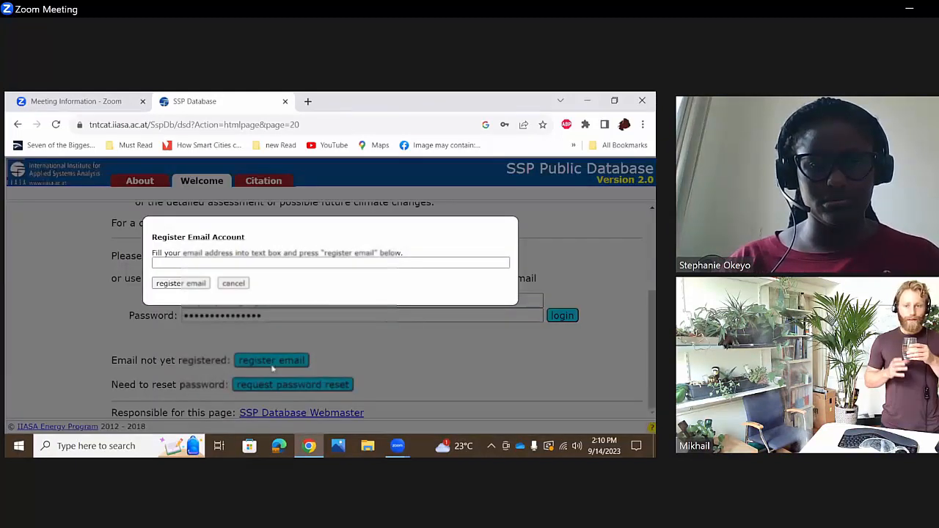
pyautogui.click(252, 263)
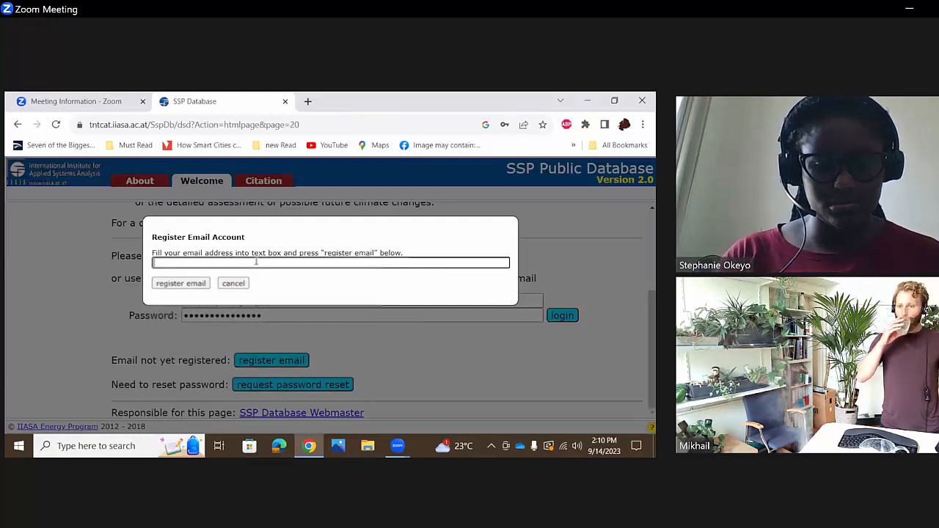
pyautogui.write('...')
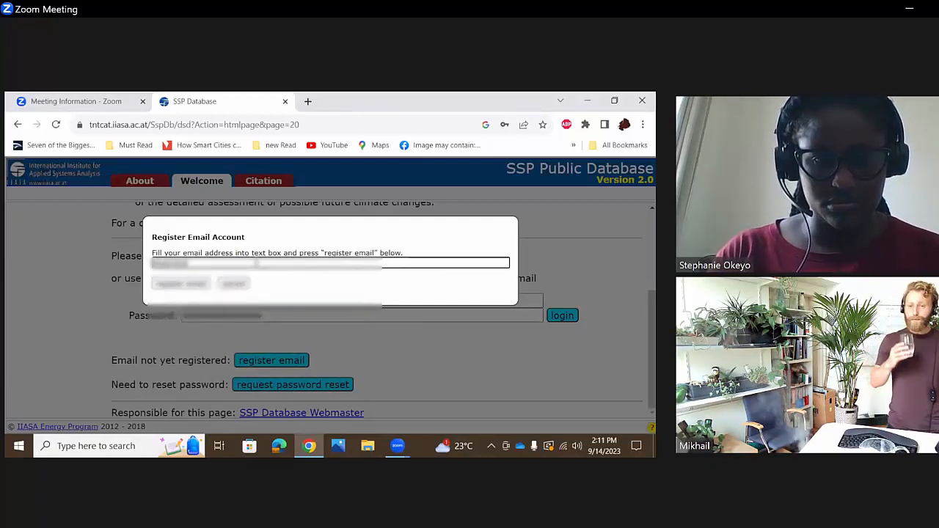
pyautogui.write('......')
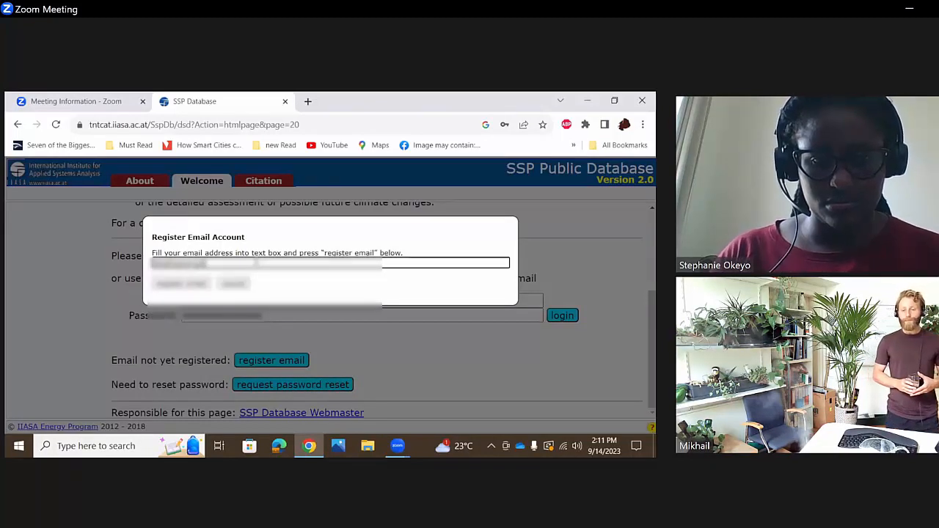
pyautogui.write('.com')
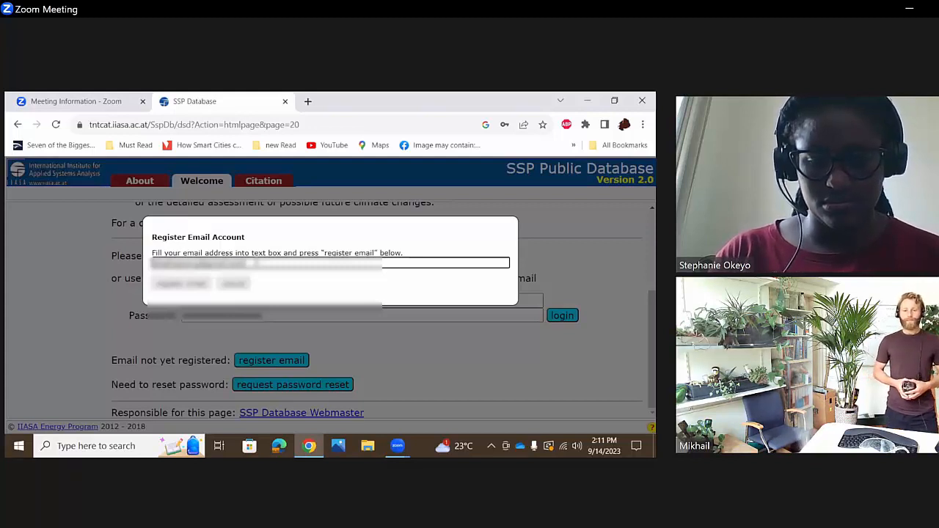
pyautogui.click(182, 284)
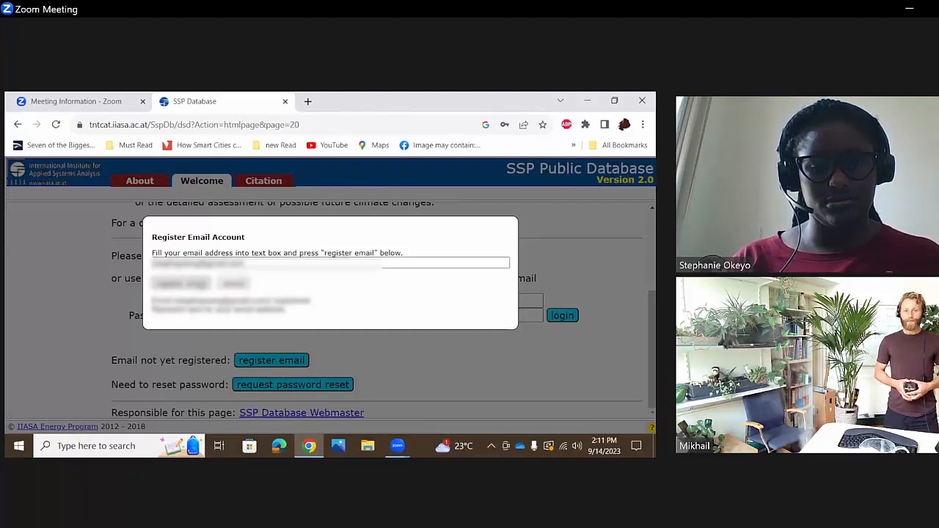
pyautogui.click(200, 284)
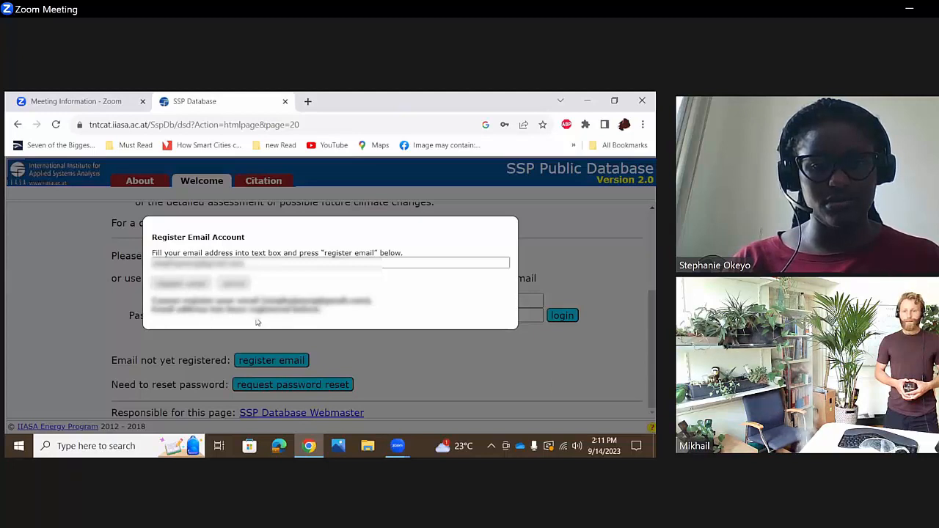
# - Open the Gmail inbox in a new browser tab
pyautogui.click(308, 101)
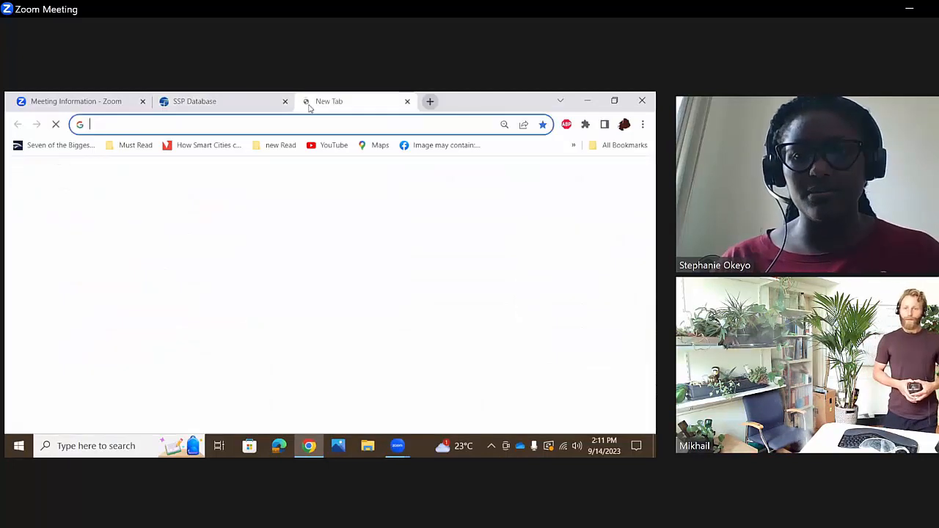
pyautogui.click(292, 124)
pyautogui.write('gm')
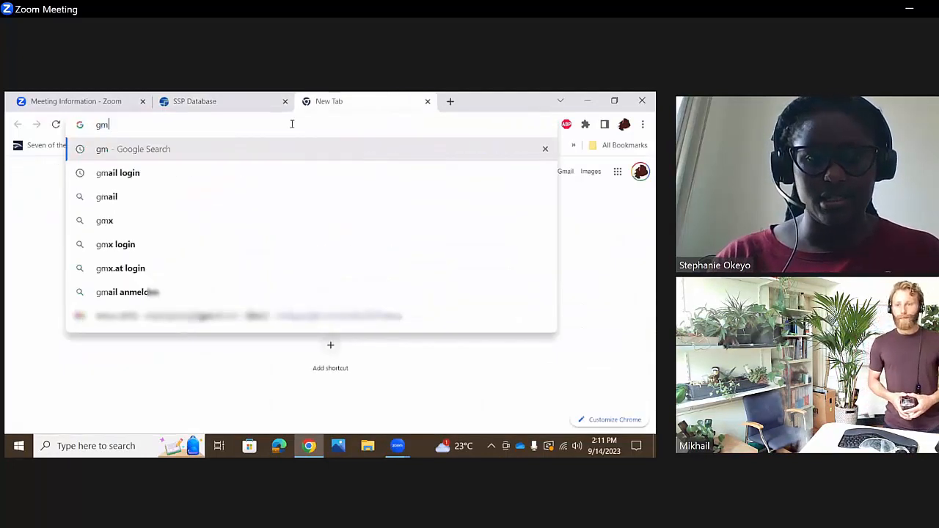
pyautogui.click(235, 315)
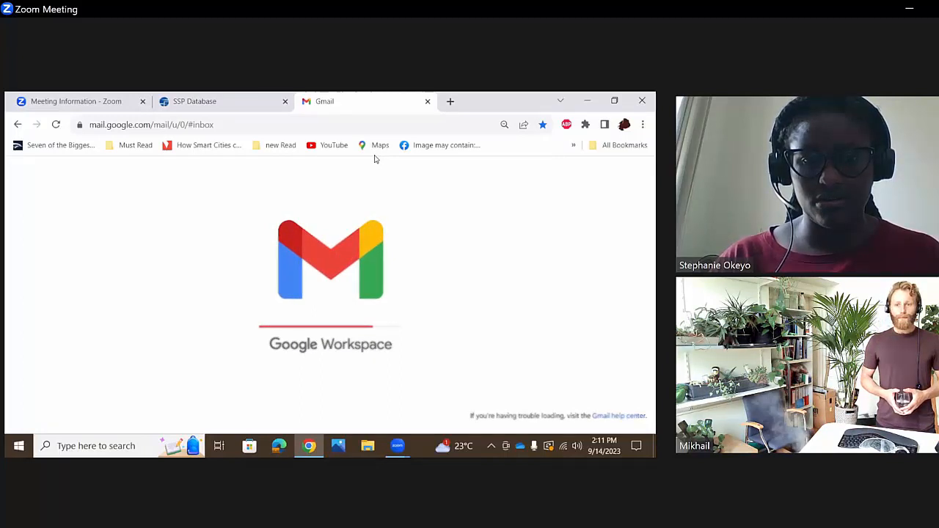
# - Look through the inbox categories for the registration message and open the "SSP Public Database user data" email
pyautogui.click(456, 224)
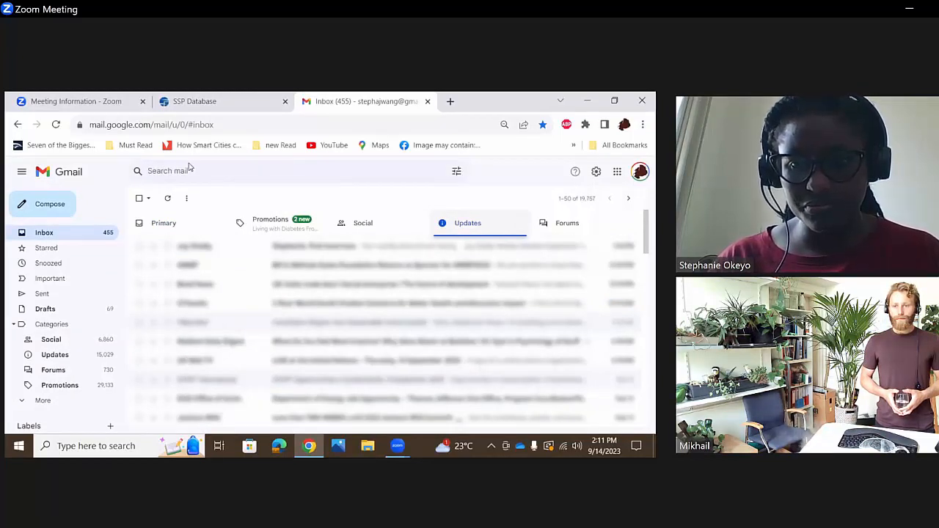
pyautogui.click(565, 223)
pyautogui.click(468, 225)
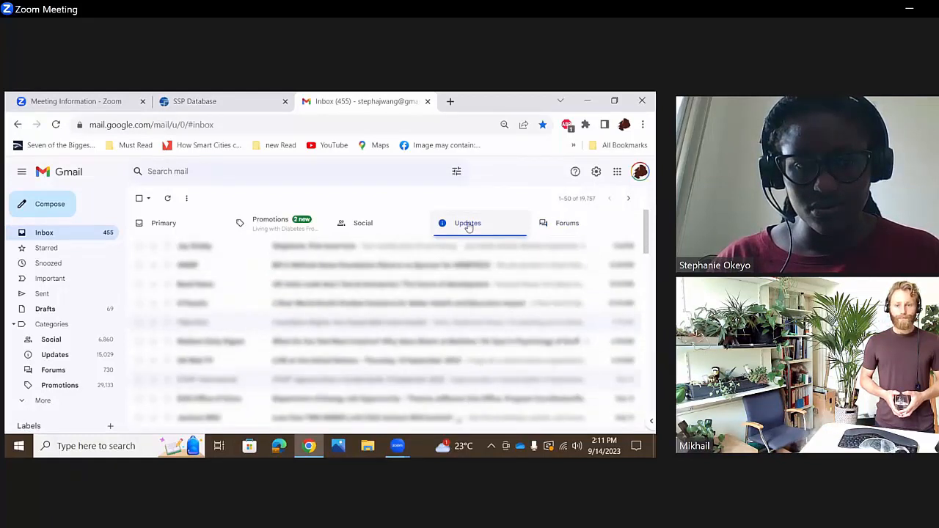
pyautogui.click(353, 228)
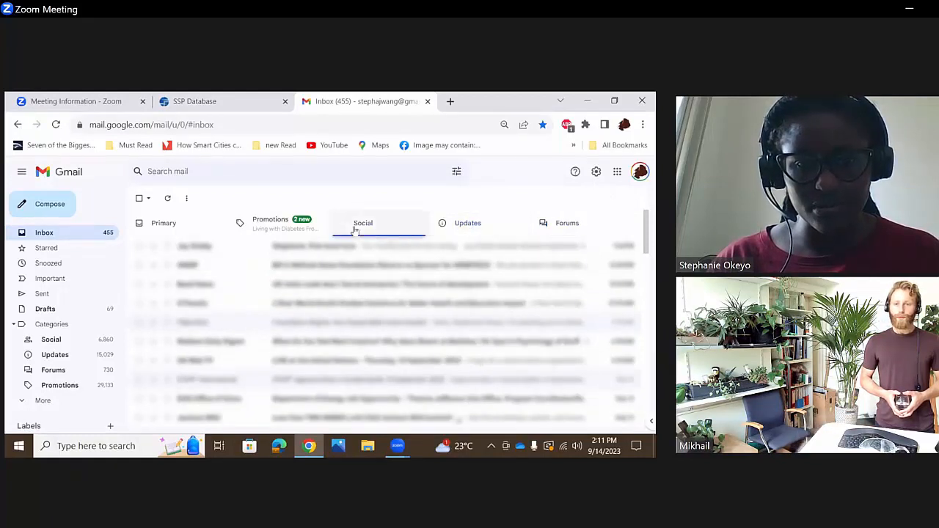
pyautogui.click(295, 228)
pyautogui.click(190, 226)
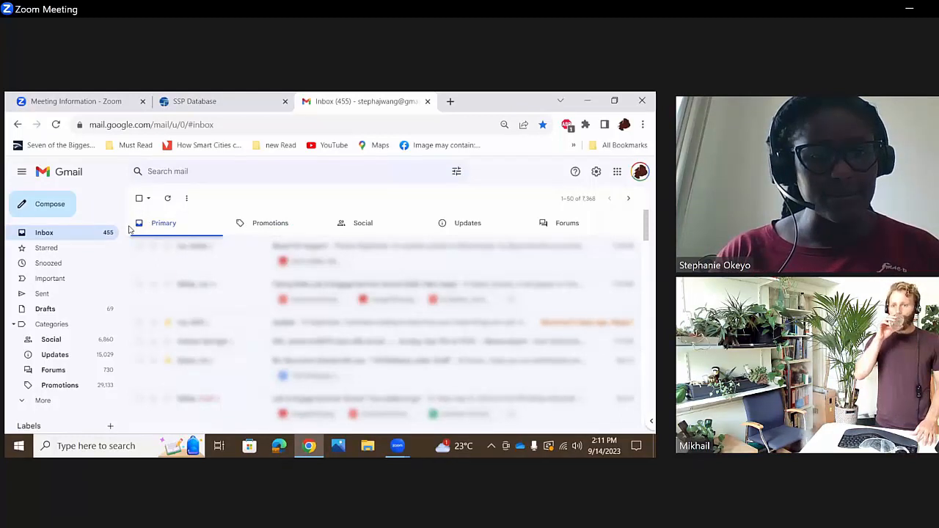
pyautogui.click(396, 251)
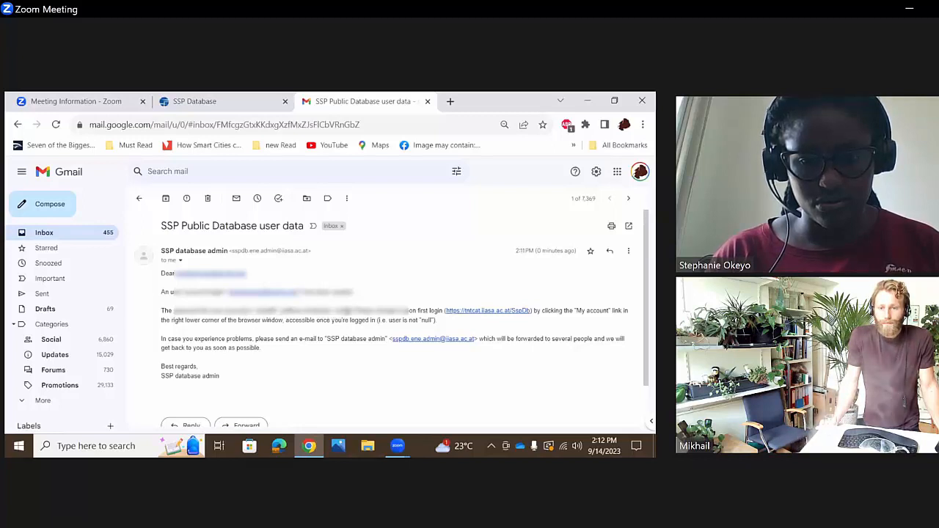
# - Open the SSP Database link from the email in a separate browser tab
pyautogui.rightClick(480, 311)
pyautogui.click(499, 316)
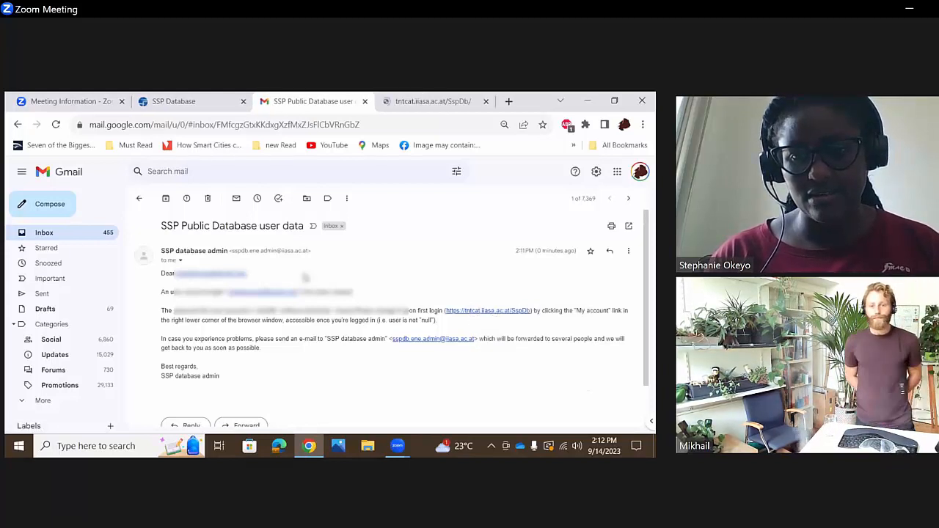
pyautogui.click(419, 98)
# - Copy the account password from the SSP database admin's email
pyautogui.click(297, 99)
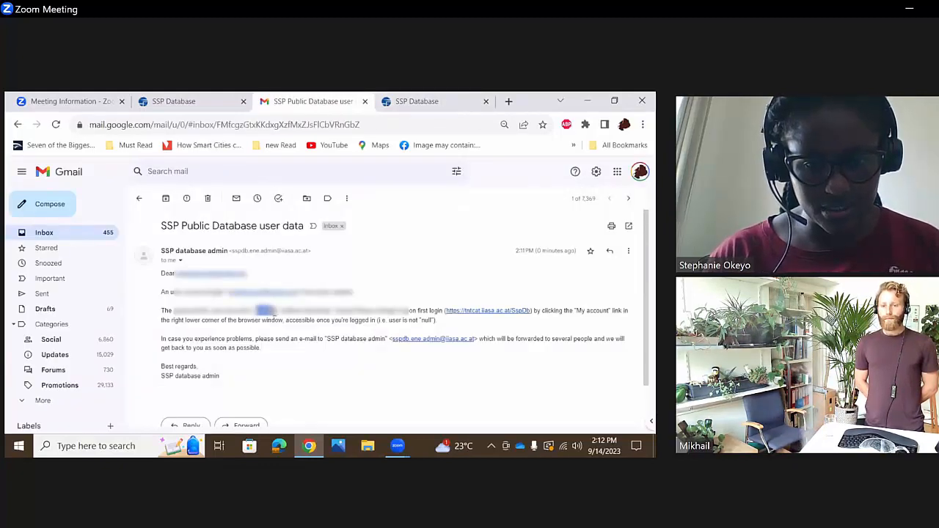
pyautogui.rightClick(269, 316)
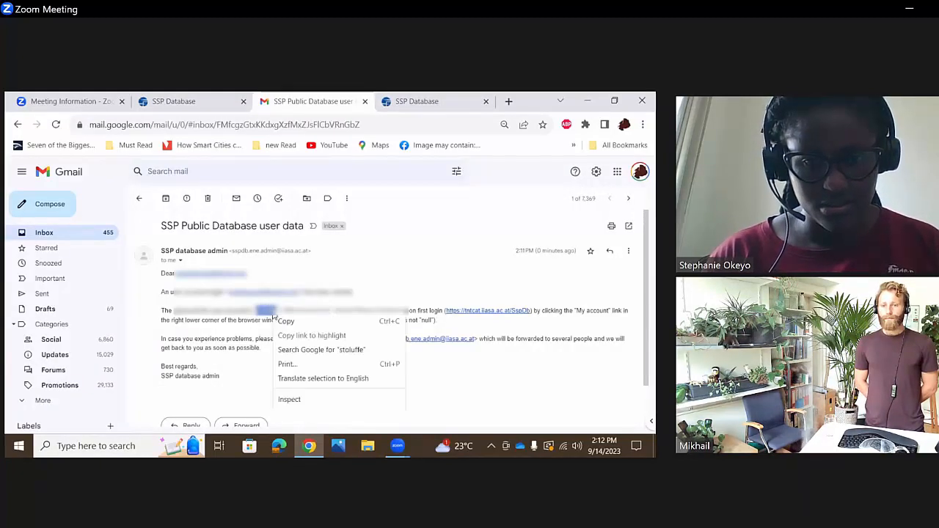
pyautogui.click(300, 326)
# - Return to the newly opened SSP Database page and enter the account's email address as the user in its login form
pyautogui.click(435, 99)
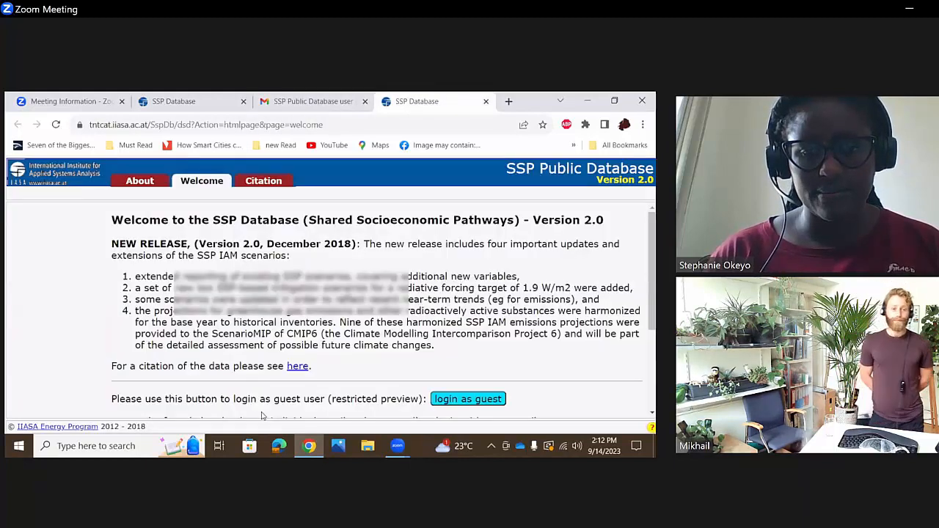
pyautogui.scroll(-2, 648, 331)
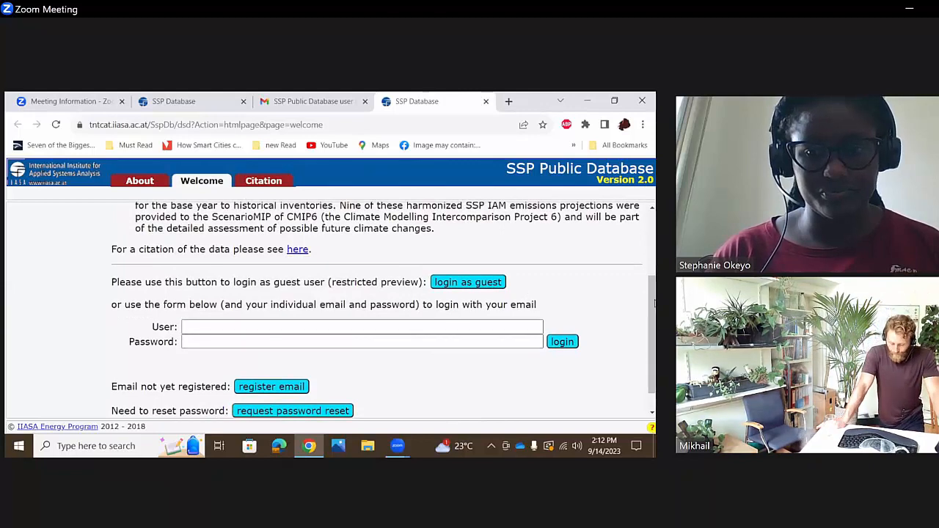
pyautogui.moveTo(653, 312); pyautogui.dragTo(654, 327)
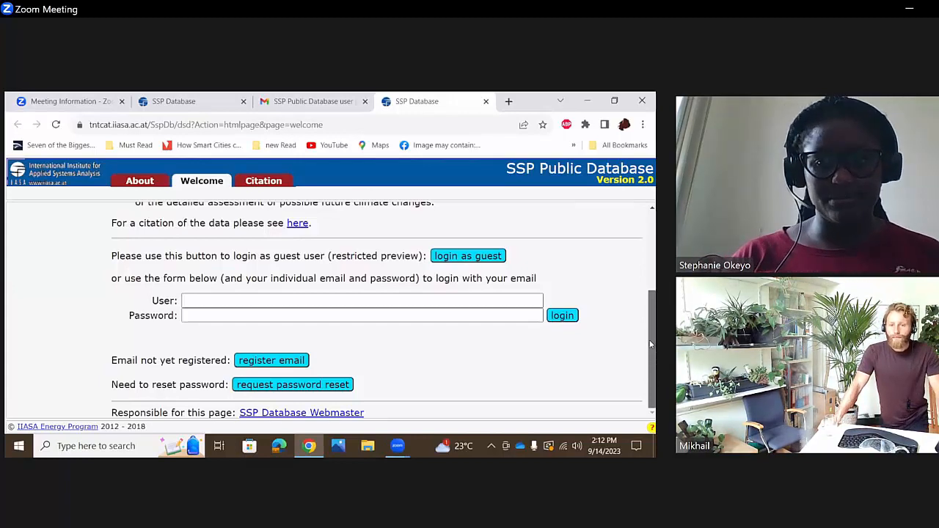
pyautogui.moveTo(651, 341); pyautogui.dragTo(639, 299)
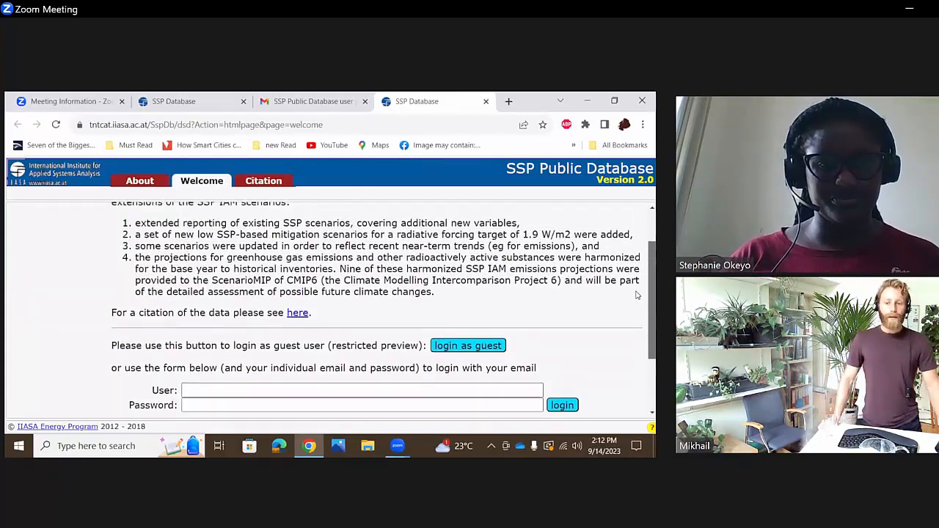
pyautogui.click(307, 376)
pyautogui.write('***********')
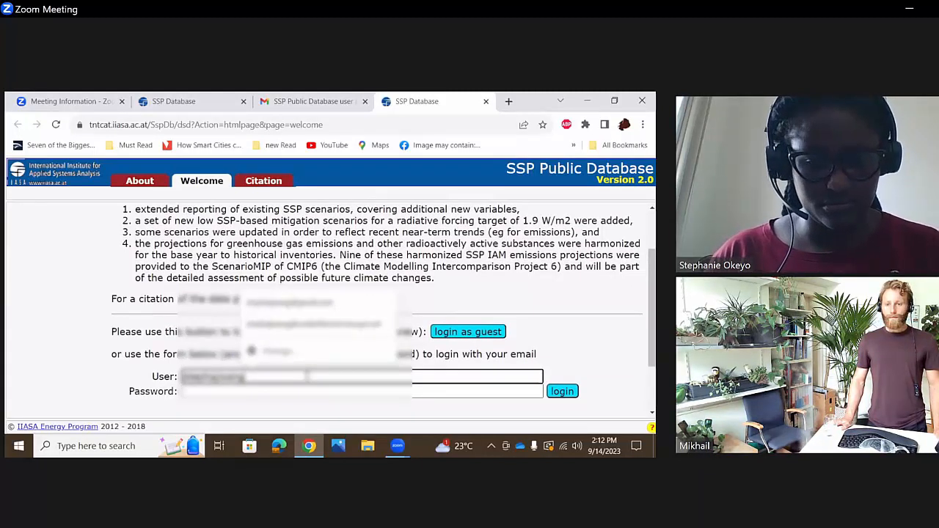
pyautogui.write('**')
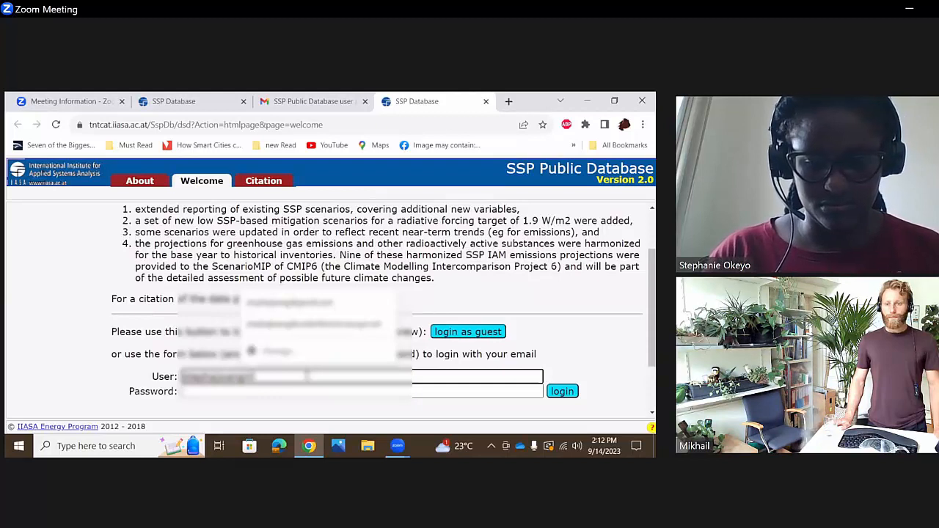
pyautogui.write('gmail.com')
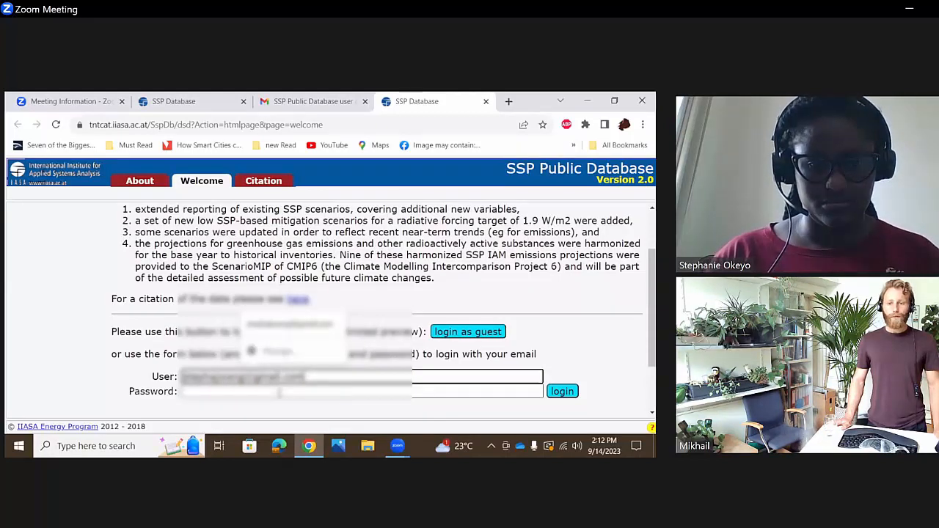
# - Paste the account password into the login form, log in, and save the password in the browser
pyautogui.click(280, 392)
pyautogui.hotkey('ctrl', 'v')
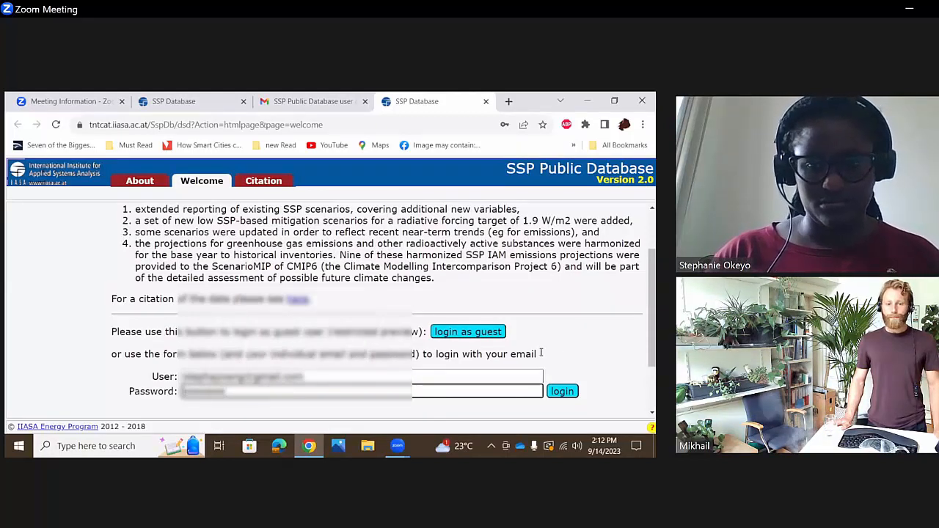
pyautogui.click(575, 394)
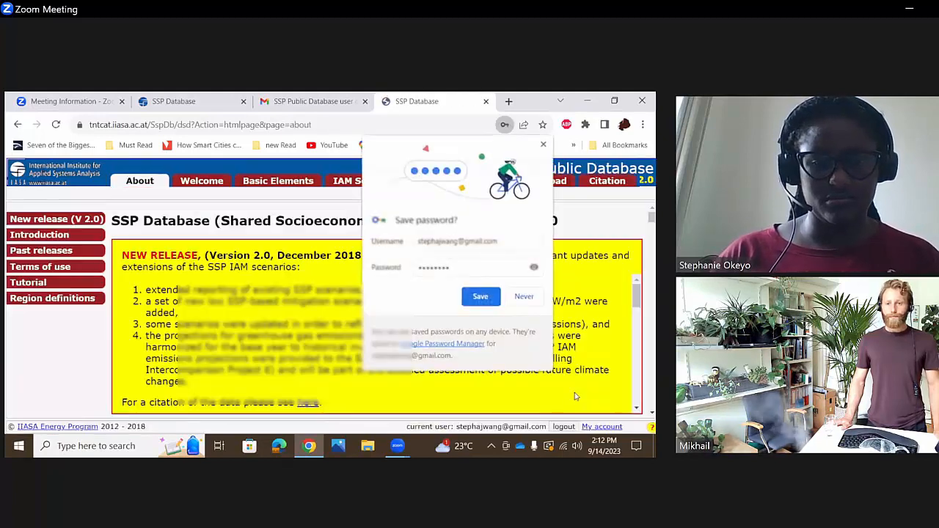
pyautogui.click(481, 297)
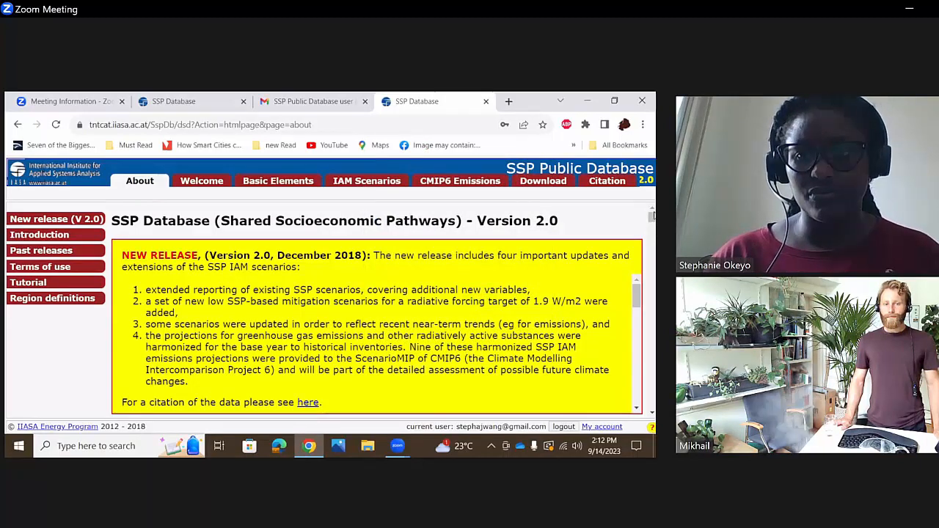
# - Review the Version 2.0 release notes on the About page and open the Basic Elements query page
pyautogui.click(637, 325)
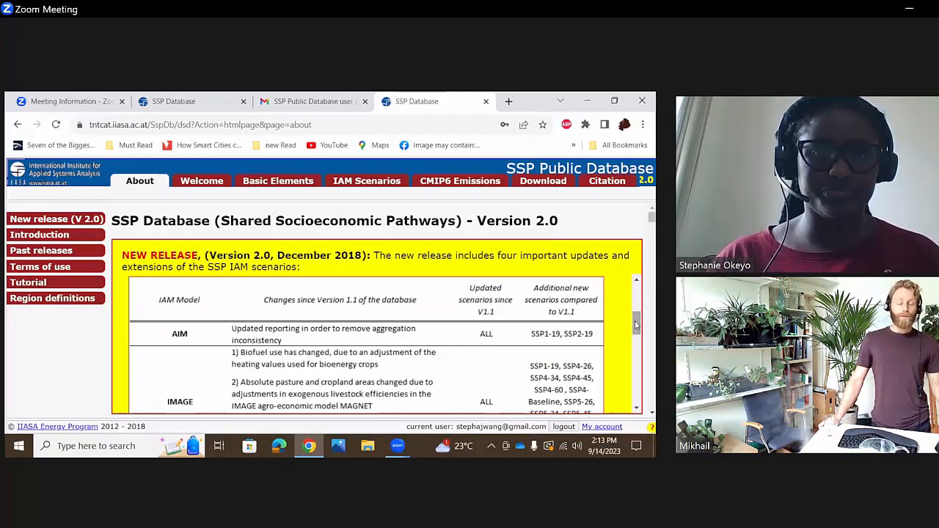
pyautogui.moveTo(638, 320); pyautogui.dragTo(638, 317)
pyautogui.click(247, 185)
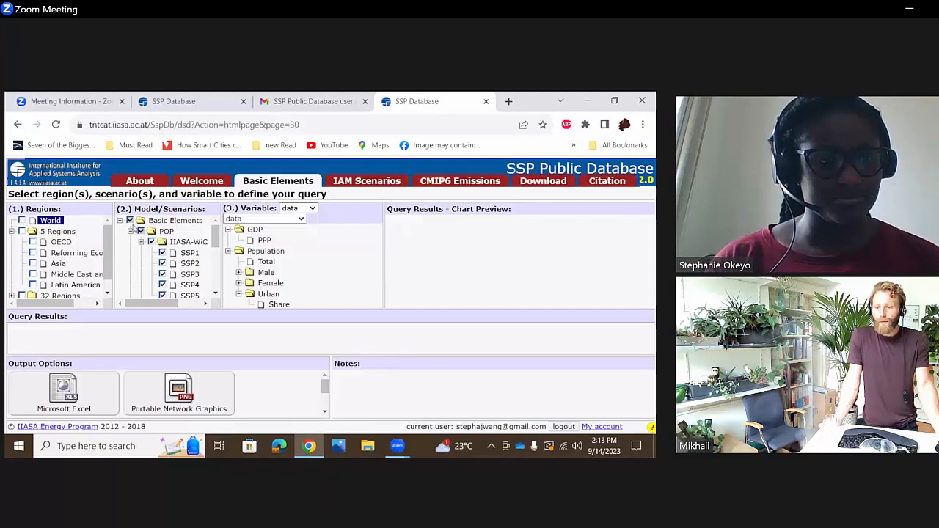
# - Expand the Countries group in the region list and select Kenya as the query region
pyautogui.click(107, 293)
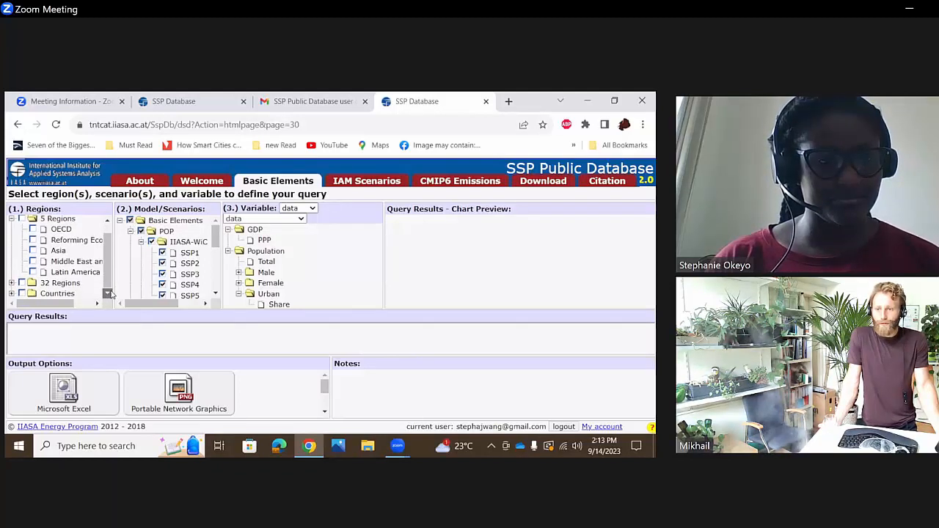
pyautogui.click(59, 293)
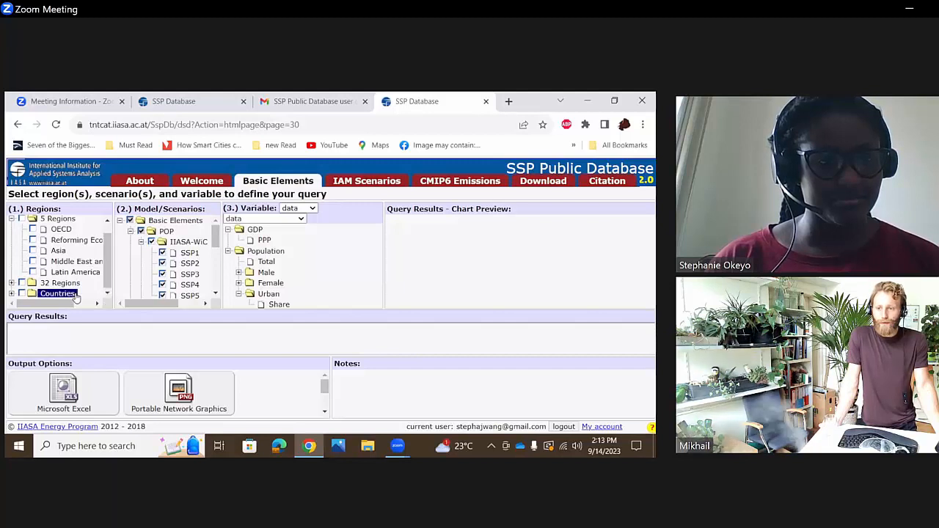
pyautogui.click(12, 293)
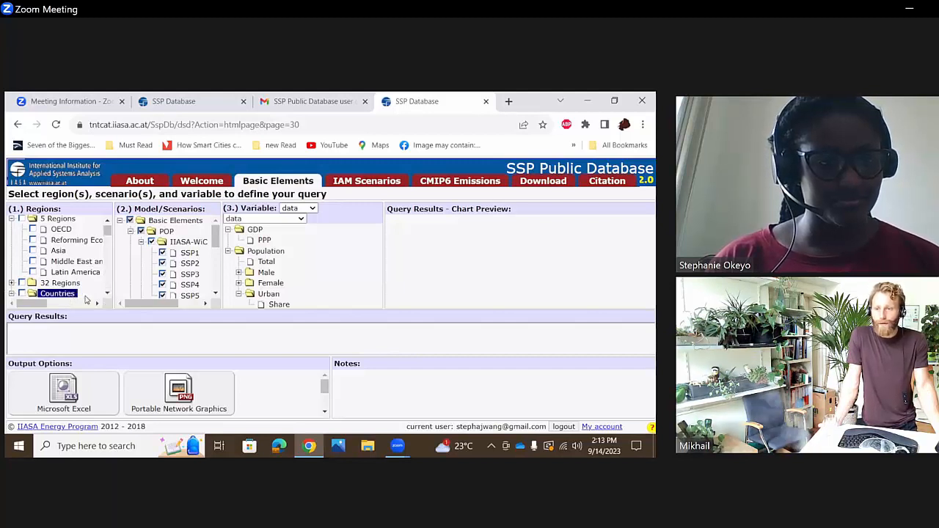
pyautogui.moveTo(109, 293); pyautogui.dragTo(108, 294)
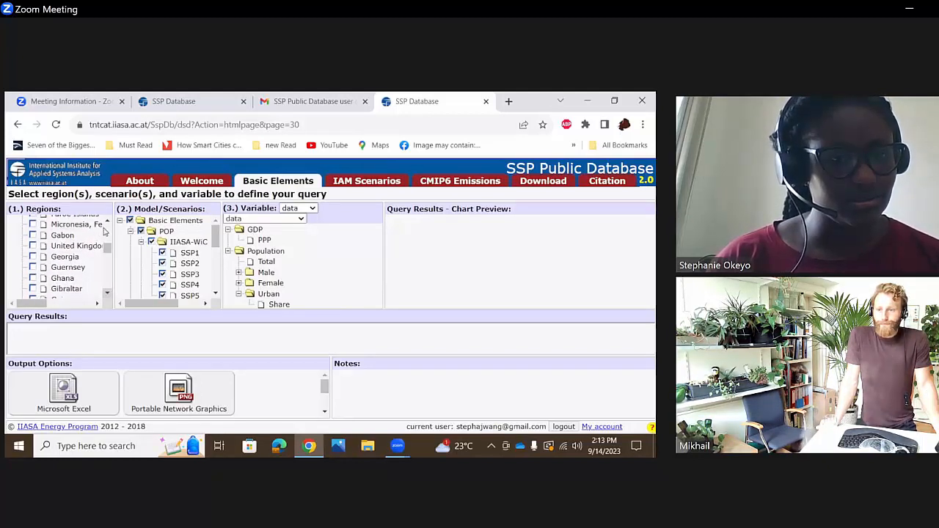
pyautogui.moveTo(105, 293); pyautogui.dragTo(105, 293)
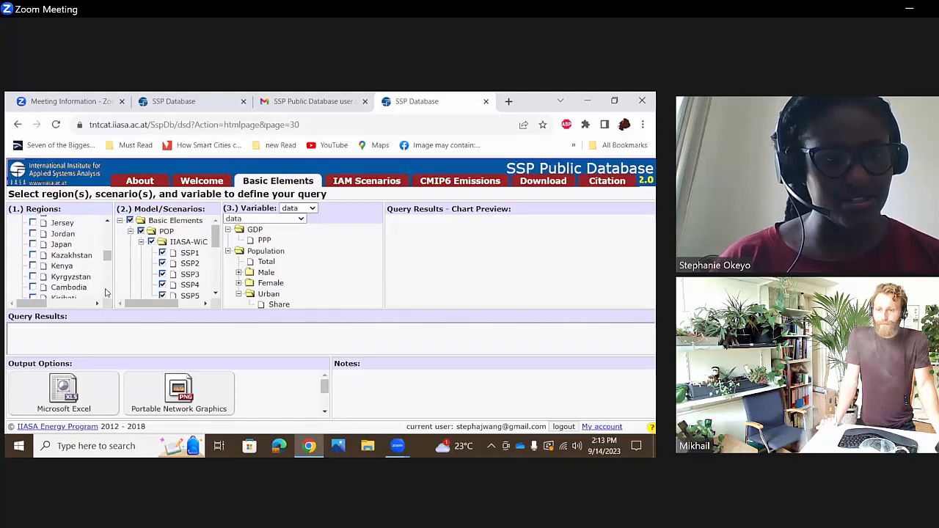
pyautogui.click(71, 267)
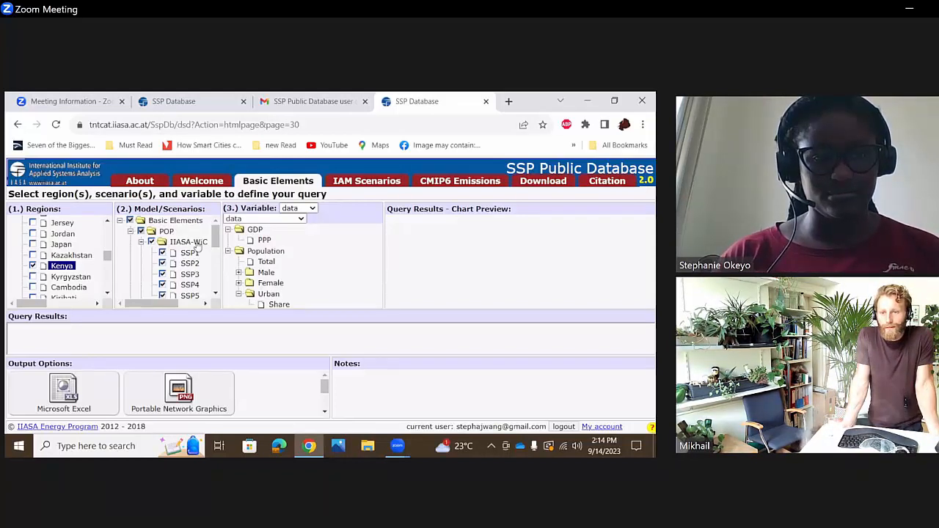
# - Include the IIASA GDP and PIK GDP models in the scenarios and choose the total Population as the query variable
pyautogui.moveTo(218, 246); pyautogui.dragTo(216, 295)
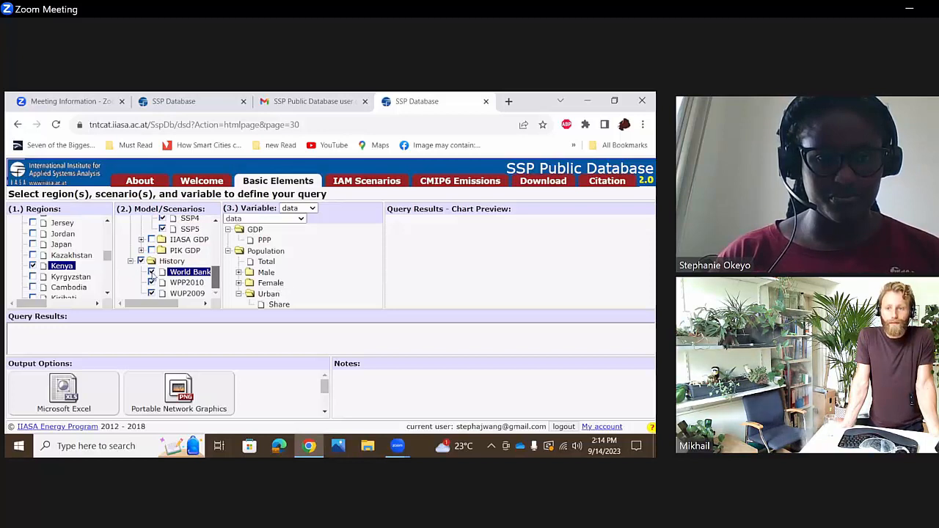
pyautogui.click(151, 240)
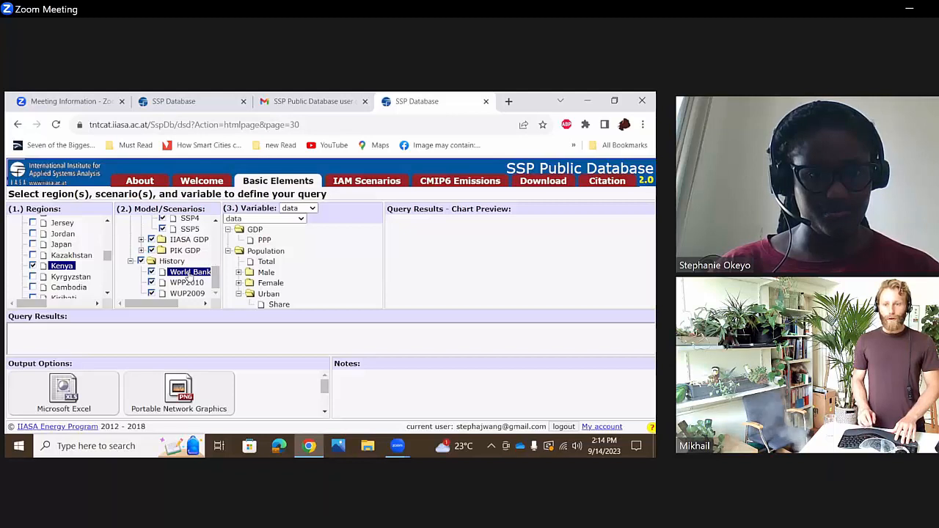
pyautogui.click(240, 253)
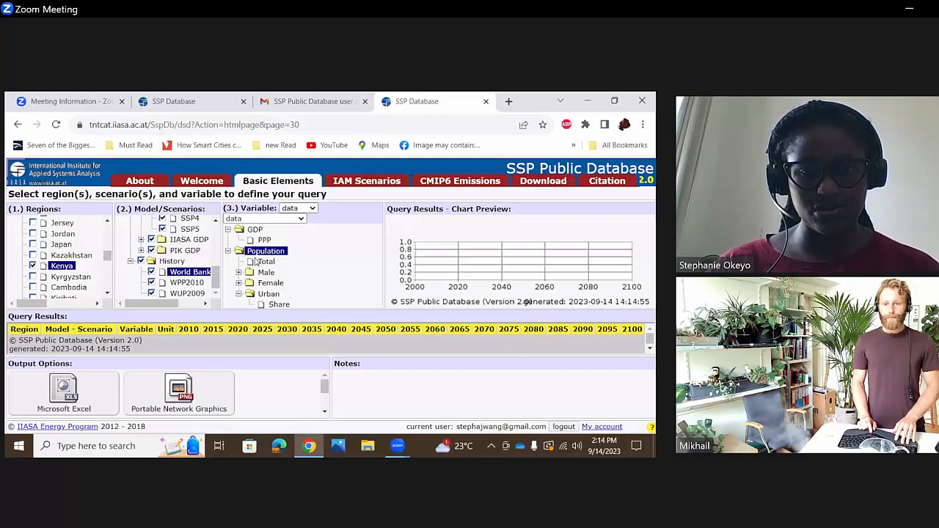
pyautogui.click(259, 263)
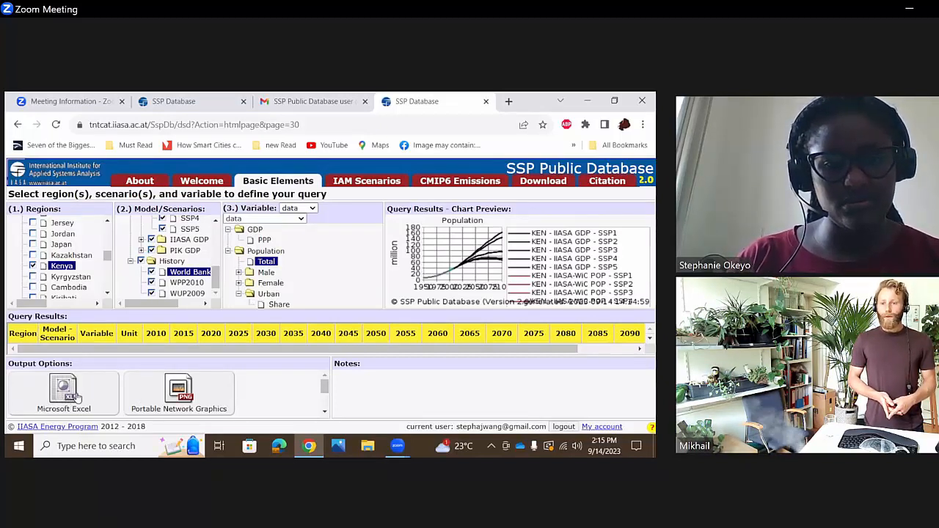
# - Export the Kenya population query results as a Microsoft Excel file
pyautogui.moveTo(323, 386)
pyautogui.mouseDown()
pyautogui.moveTo(322, 419)
pyautogui.moveTo(323, 384)
pyautogui.mouseUp()
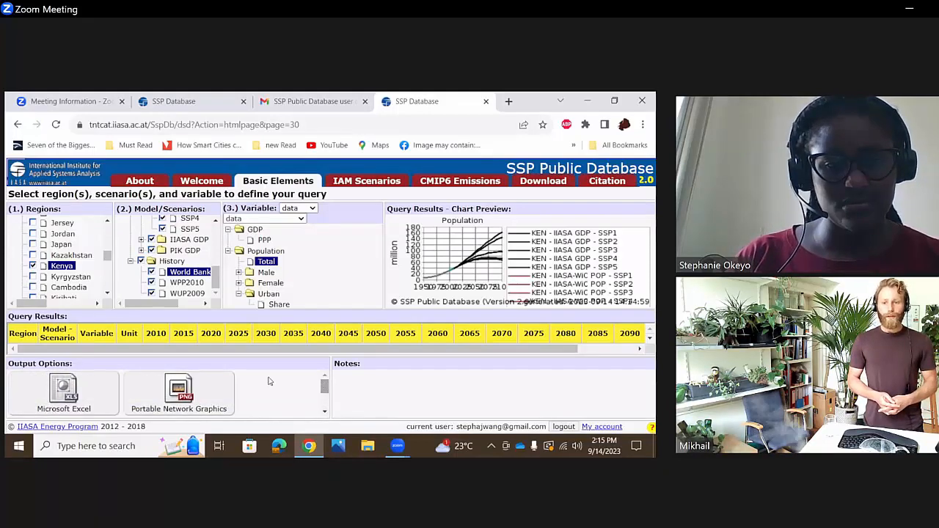
pyautogui.click(58, 403)
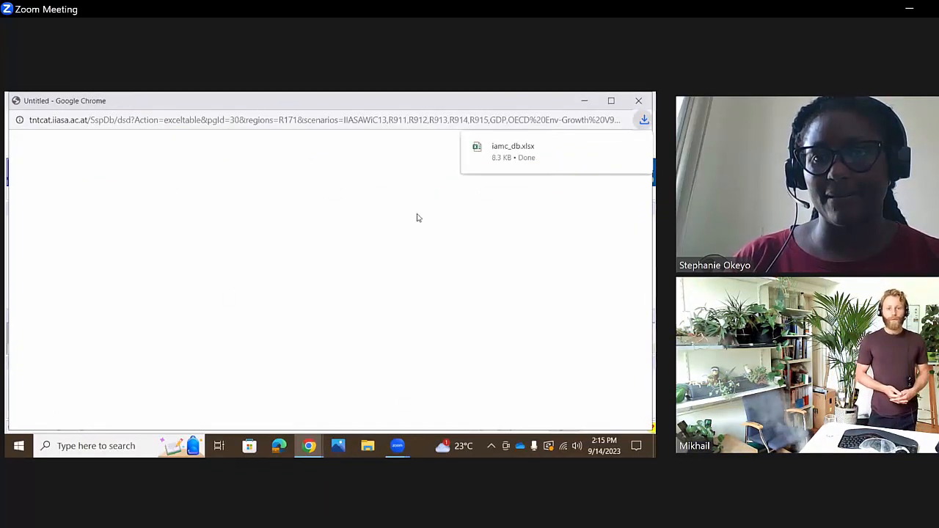
# - Open the downloaded population workbook iamc_db.xlsx in Excel
pyautogui.click(587, 158)
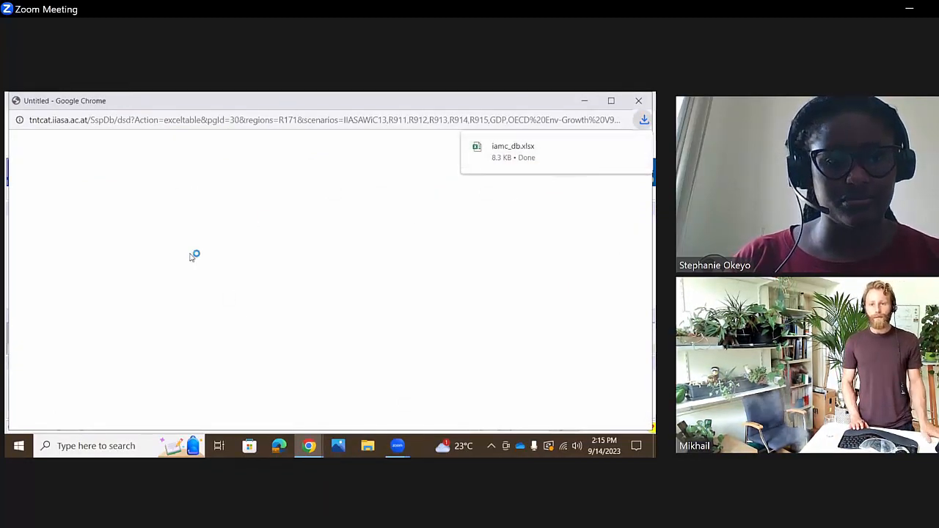
pyautogui.click(308, 445)
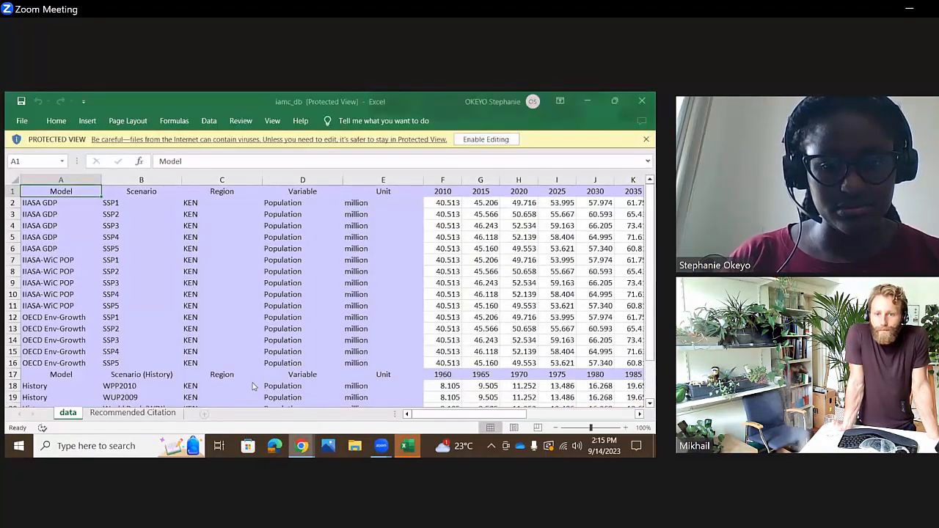
# - Switch back to the SSP Database in Chrome, choose GDP PPP as the query variable, and export the Kenya results as Microsoft Excel
pyautogui.click(301, 446)
pyautogui.click(248, 387)
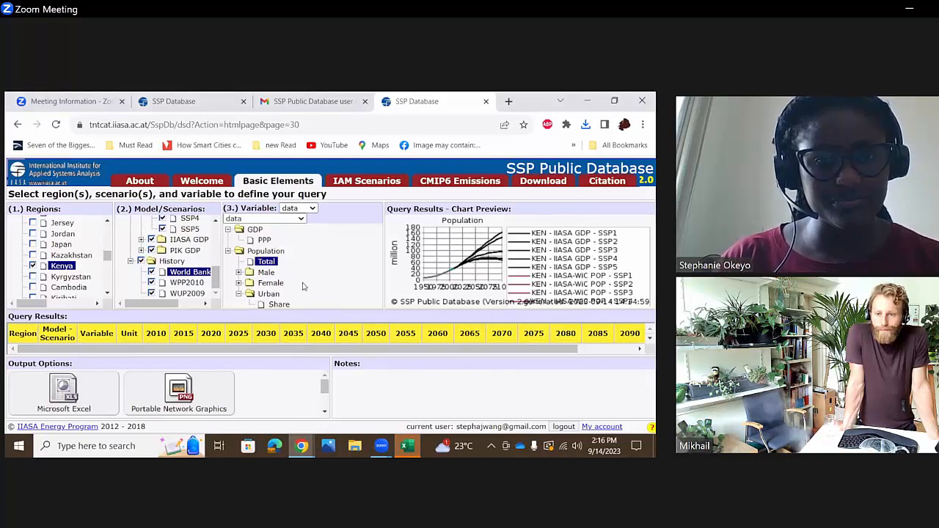
pyautogui.click(251, 242)
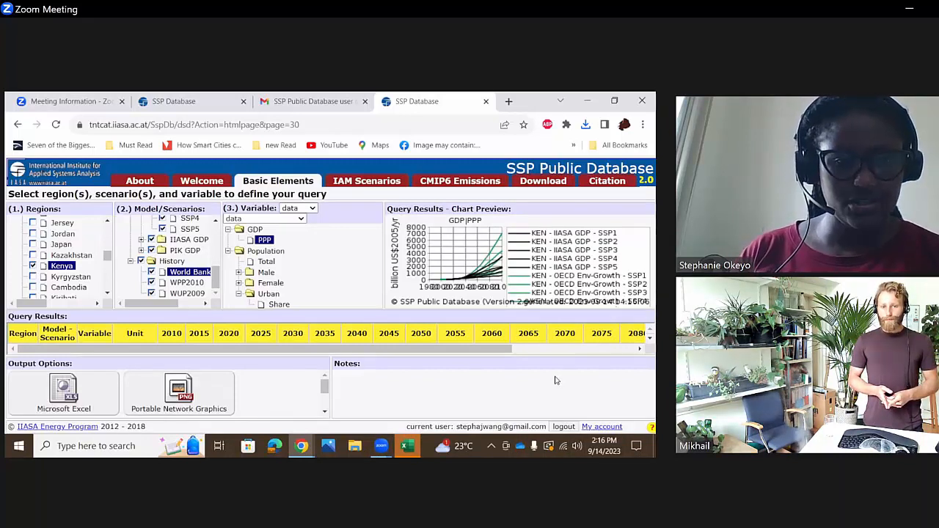
pyautogui.click(63, 389)
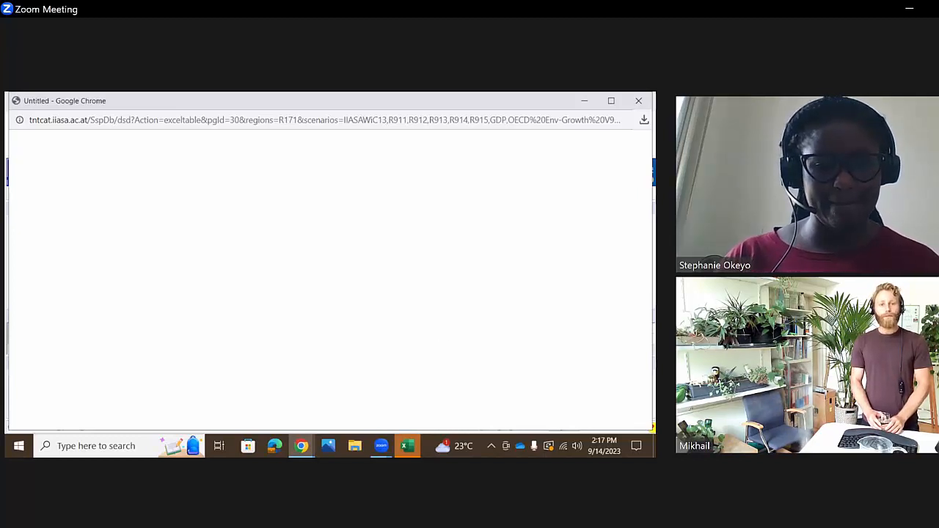
pyautogui.click(291, 450)
pyautogui.moveTo(303, 449)
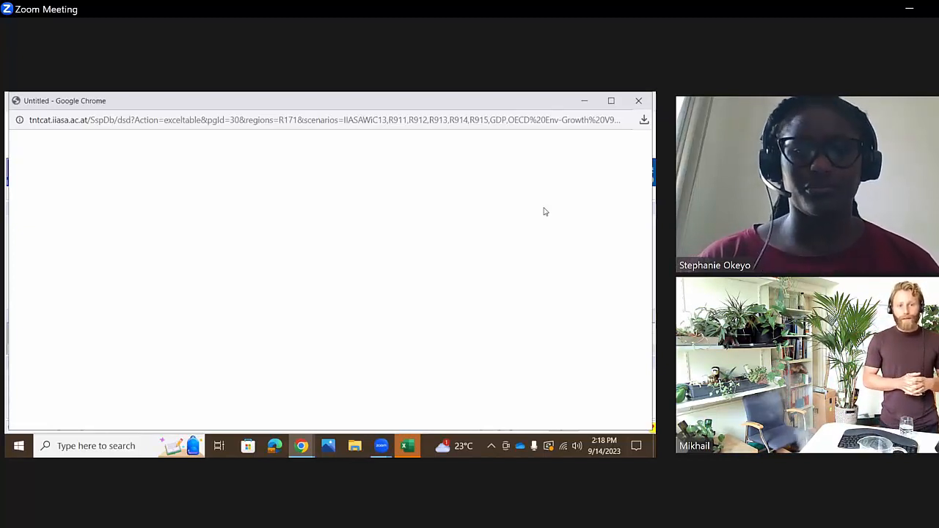
# - Switch to the iamc_db population workbook in Excel and enable editing
pyautogui.click(407, 452)
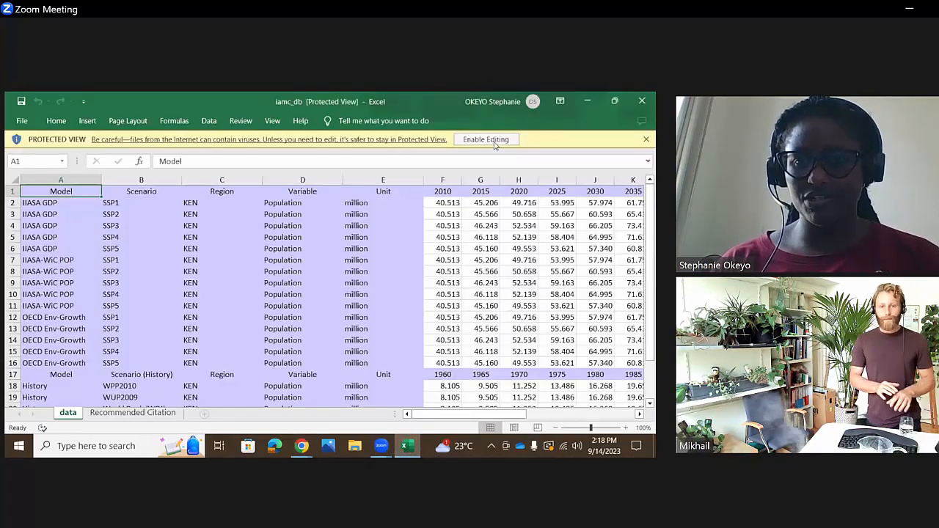
pyautogui.click(486, 140)
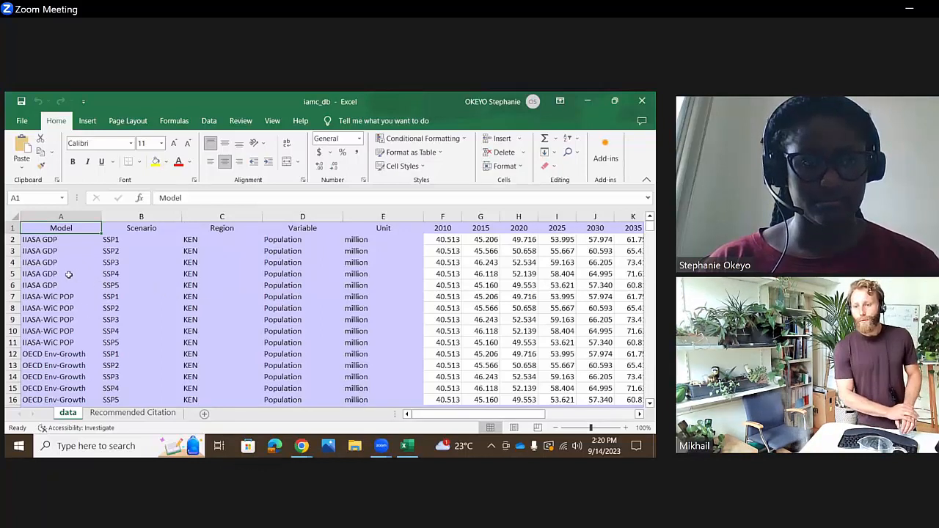
# - Select the SSP1 population rows of IIASA GDP, IIASA-WiC POP and OECD Env-Growth together for comparison: rows 2, 7 and 12
pyautogui.moveTo(47, 240)
pyautogui.mouseDown()
pyautogui.moveTo(46, 257)
pyautogui.moveTo(52, 239)
pyautogui.mouseUp()
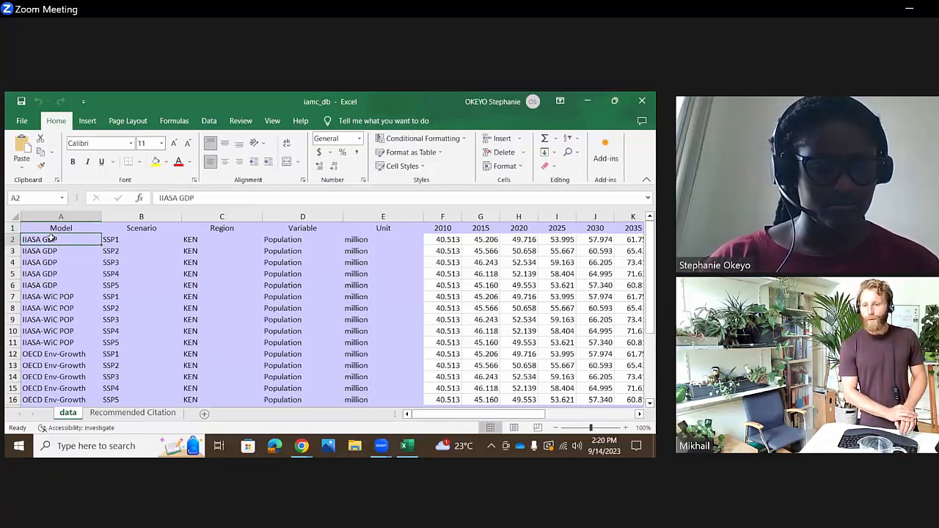
pyautogui.keyDown('ctrl'); pyautogui.click(31, 296); pyautogui.keyUp('ctrl')
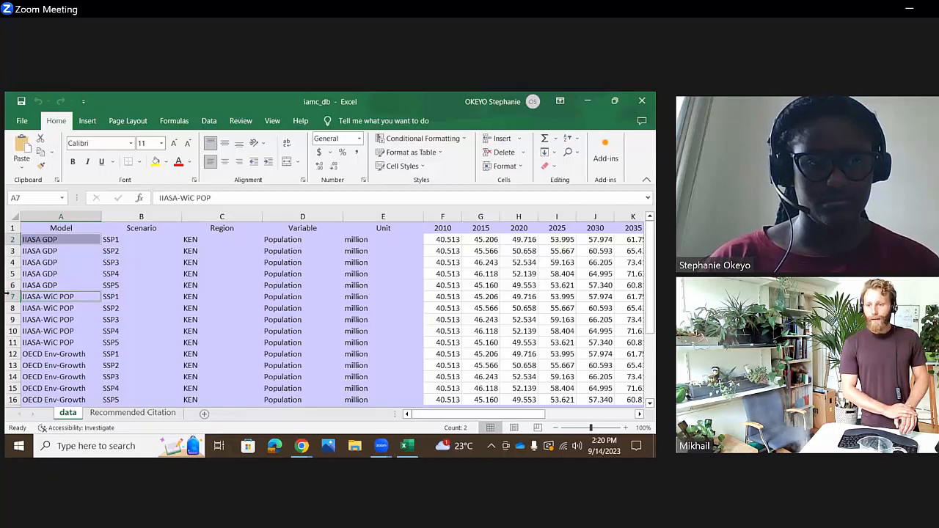
pyautogui.keyDown('ctrl'); pyautogui.click(10, 297); pyautogui.keyUp('ctrl')
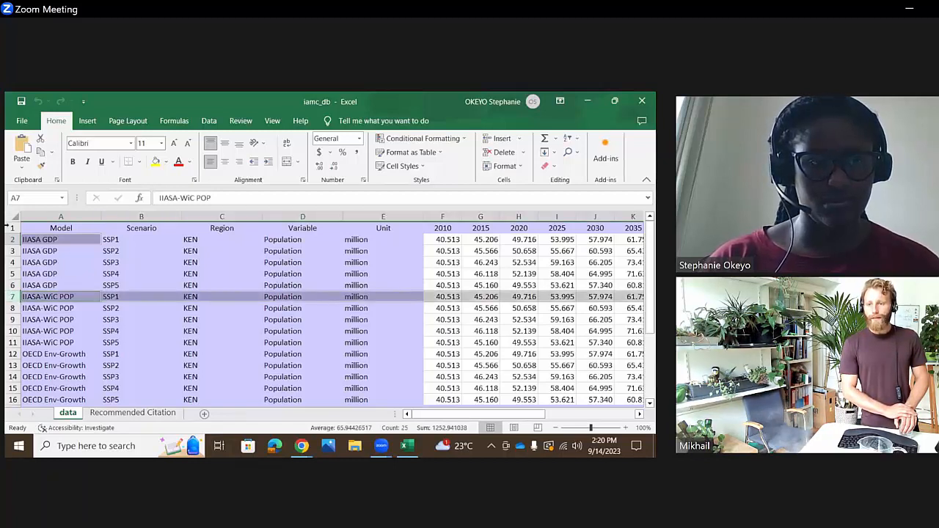
pyautogui.click(22, 243)
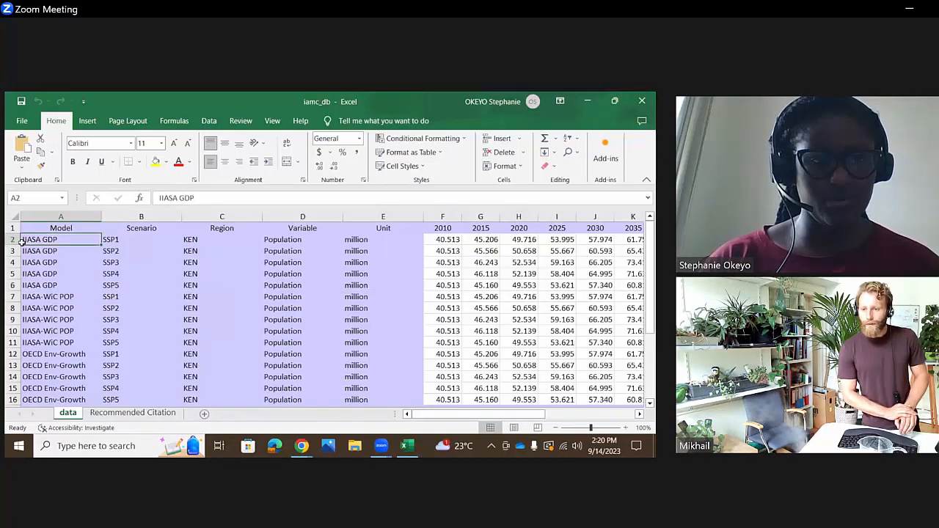
pyautogui.click(12, 239)
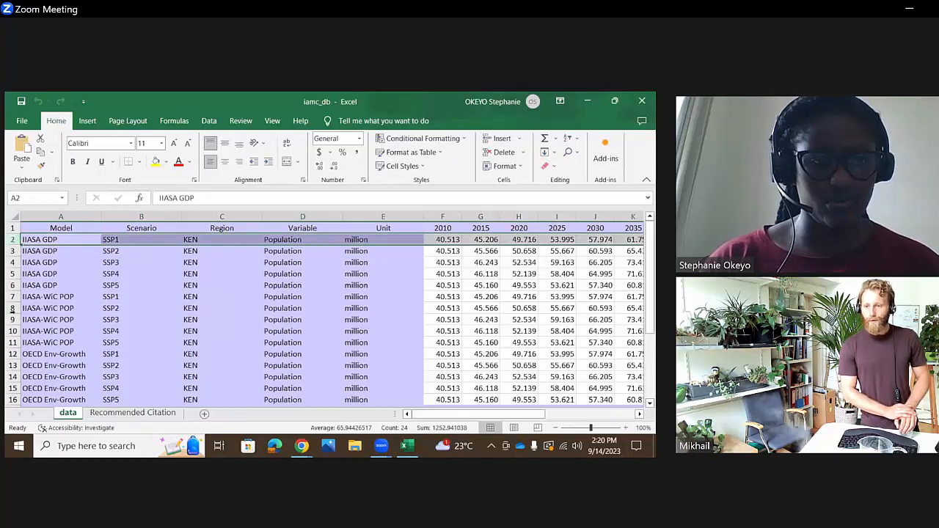
pyautogui.keyDown('ctrl'); pyautogui.click(10, 296); pyautogui.keyUp('ctrl')
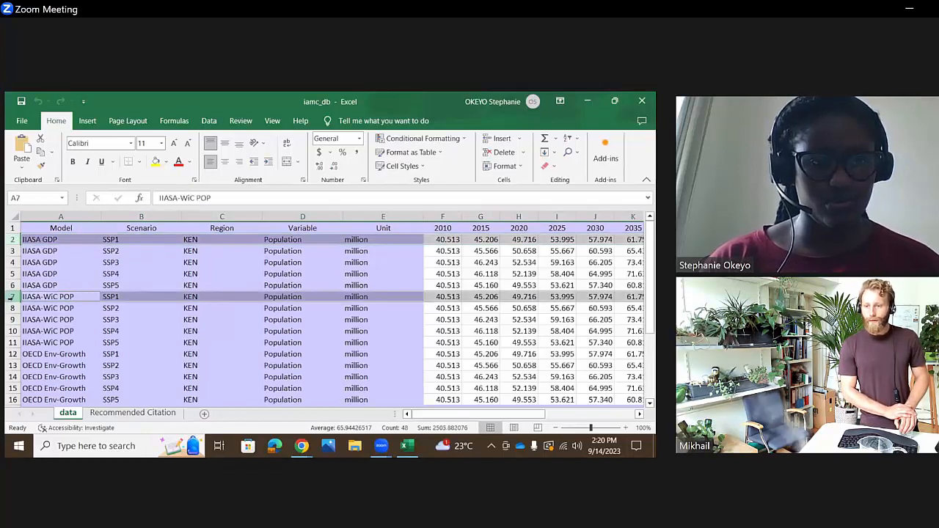
pyautogui.keyDown('ctrl'); pyautogui.click(10, 354); pyautogui.keyUp('ctrl')
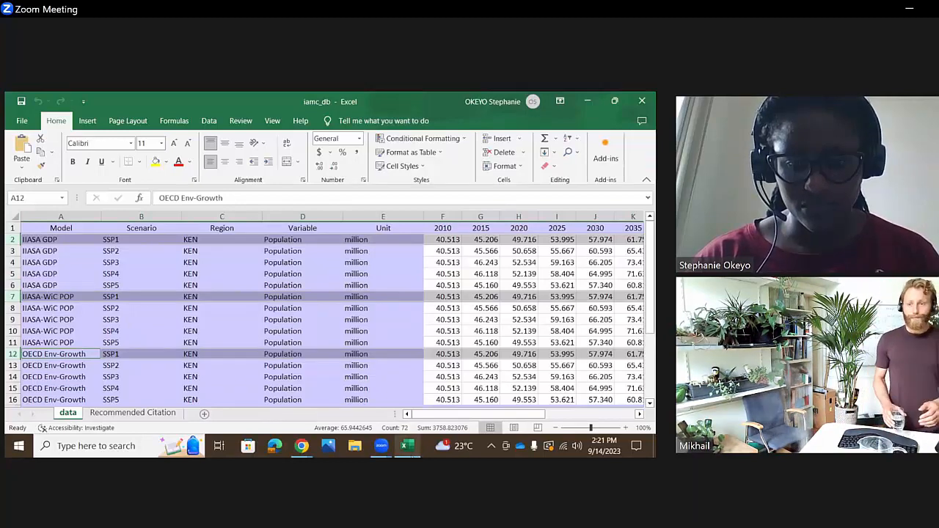
# - Return to the Chrome export window, rerun the GDP|PPP Excel download, and open iamc_db (1) with editing enabled
pyautogui.click(408, 446)
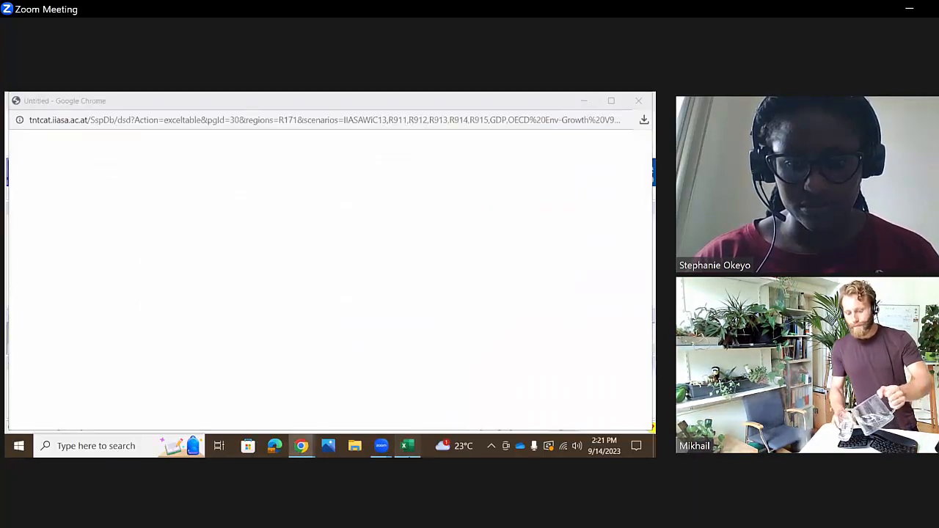
pyautogui.click(408, 446)
pyautogui.click(408, 446)
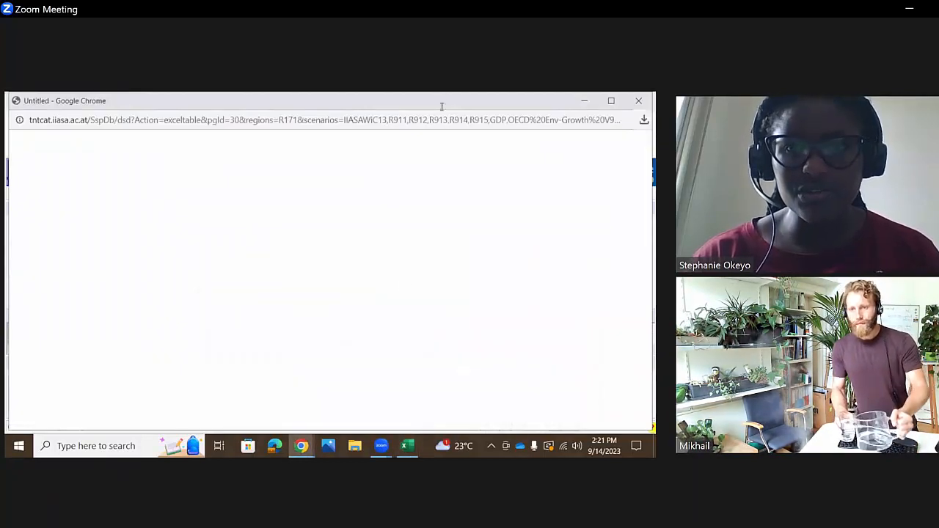
pyautogui.click(438, 121)
pyautogui.press('Return')
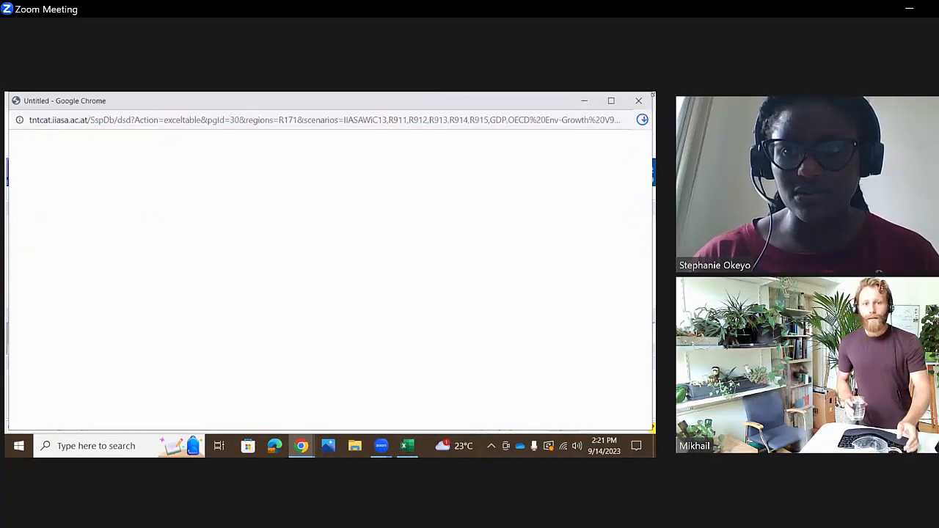
pyautogui.click(585, 160)
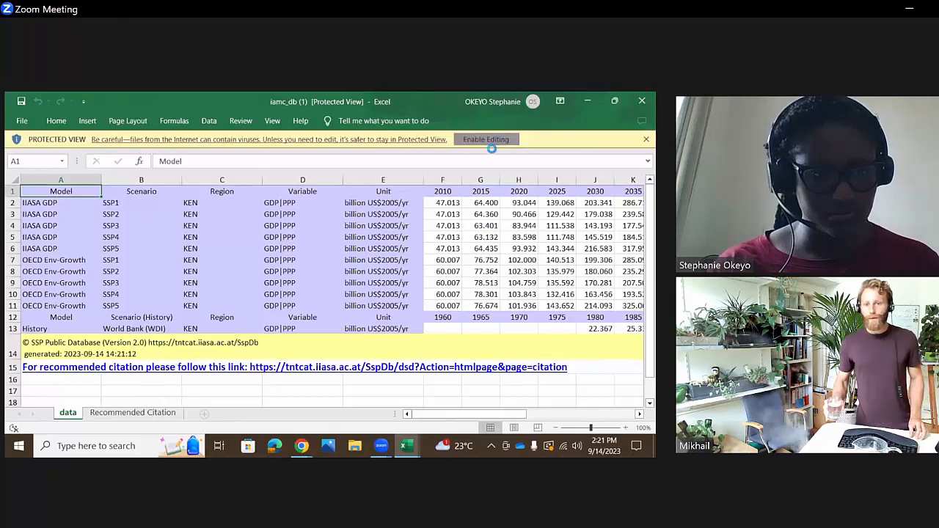
pyautogui.click(490, 139)
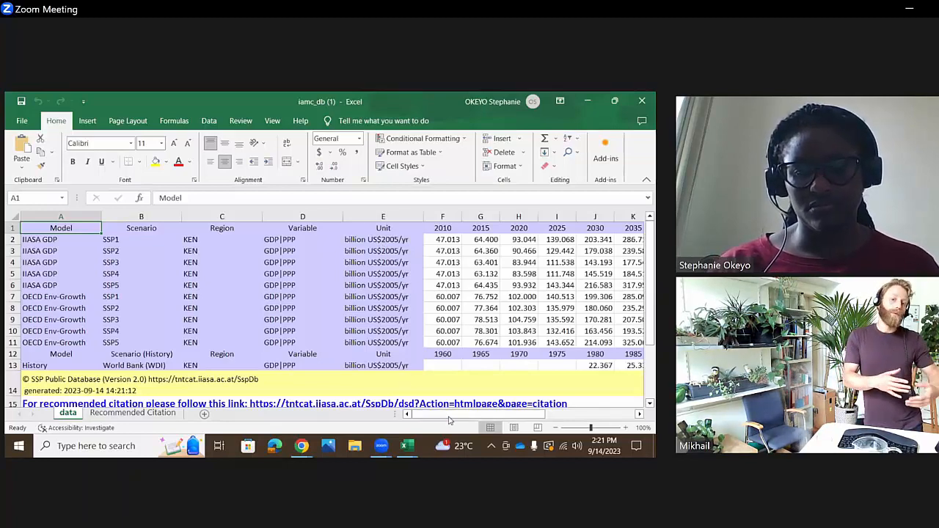
# - Examine Kenya's GDP|PPP projections by model and scenario, along with the World Bank (WDI) history years below them
pyautogui.moveTo(458, 418); pyautogui.dragTo(385, 382)
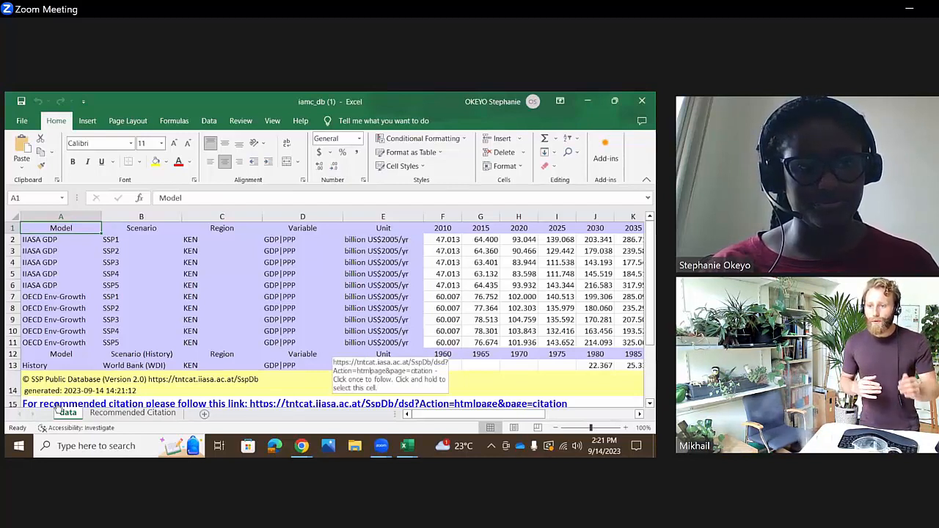
pyautogui.click(14, 239)
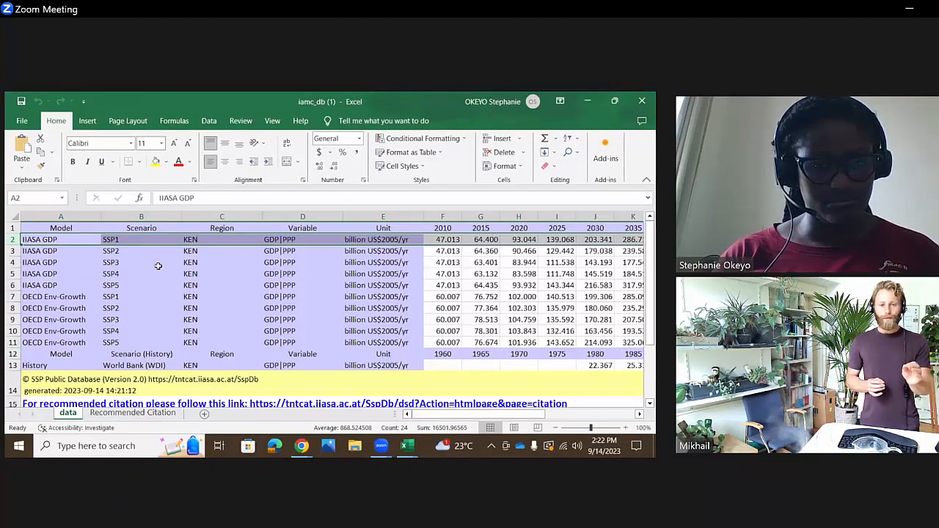
pyautogui.click(68, 343)
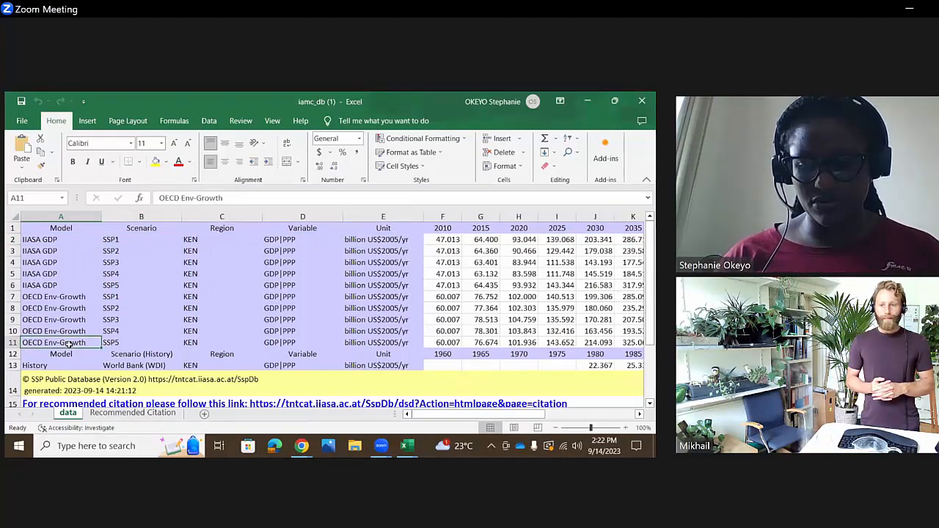
pyautogui.press('Right')
pyautogui.press('Right')
pyautogui.press('Right')
pyautogui.press('Right')
pyautogui.press('Right')
pyautogui.press('Right')
pyautogui.press('Right')
pyautogui.press('Right')
pyautogui.press('Right')
pyautogui.press('Right')
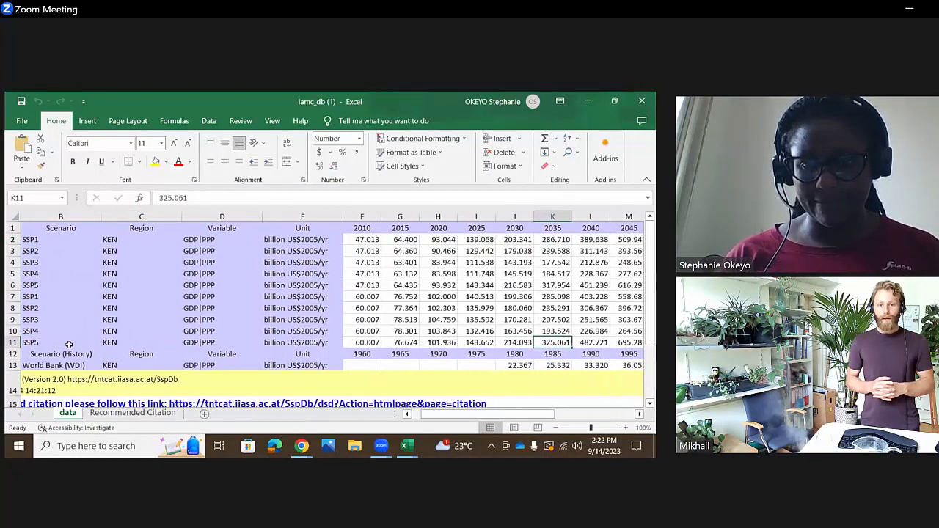
pyautogui.press('Left')
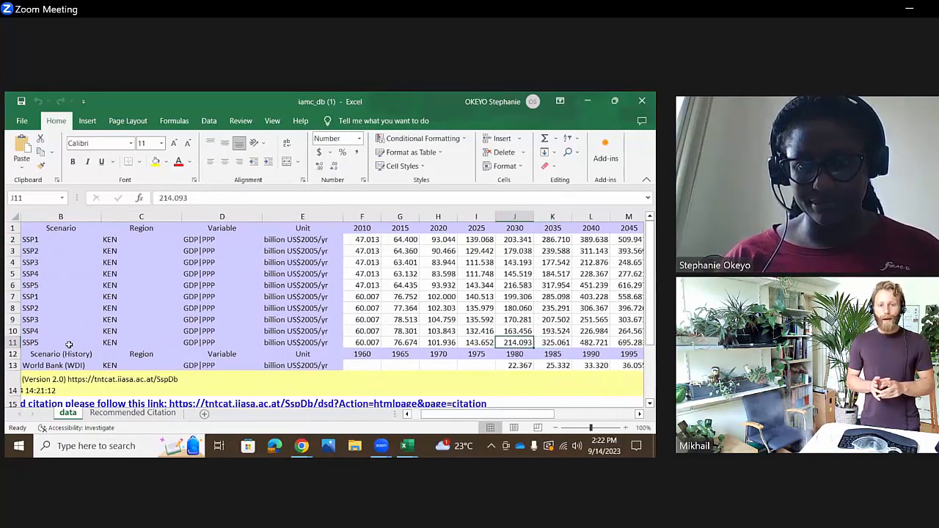
pyautogui.press('Down')
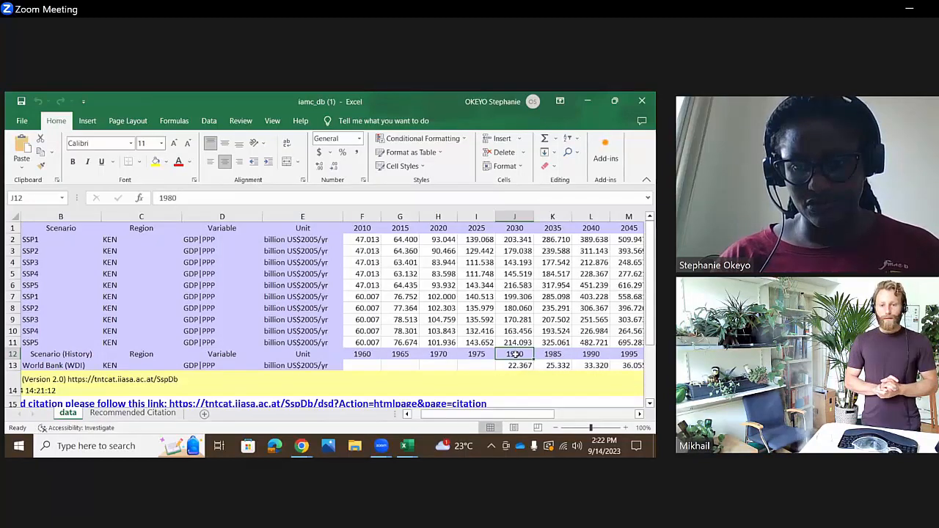
# - Copy the World Bank historical GDP|PPP years and values from 1980 to 2010, cells J12:Q13
pyautogui.moveTo(515, 355); pyautogui.dragTo(595, 351)
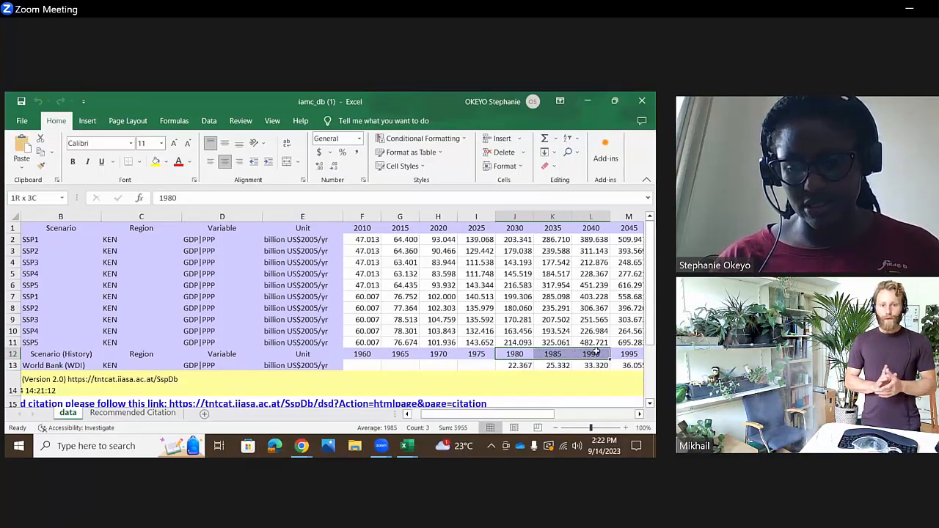
pyautogui.moveTo(595, 350); pyautogui.dragTo(437, 363)
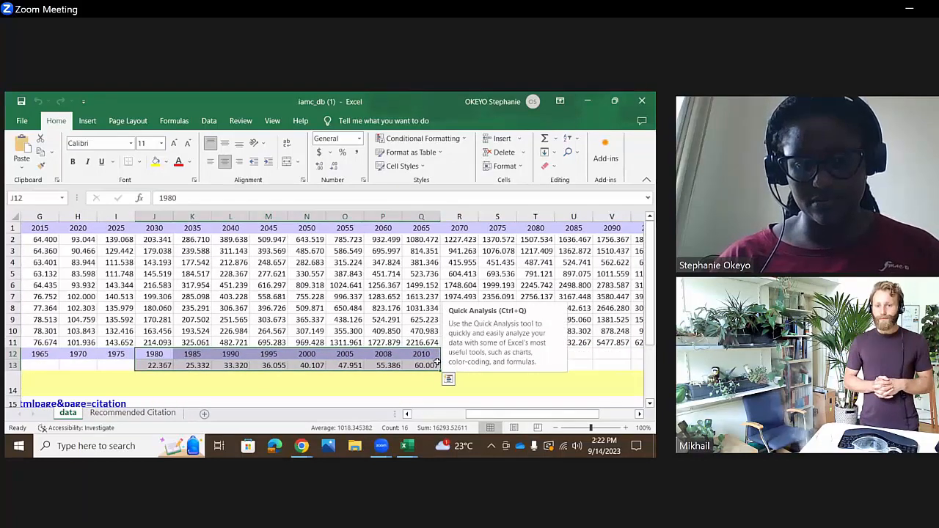
pyautogui.rightClick(414, 355)
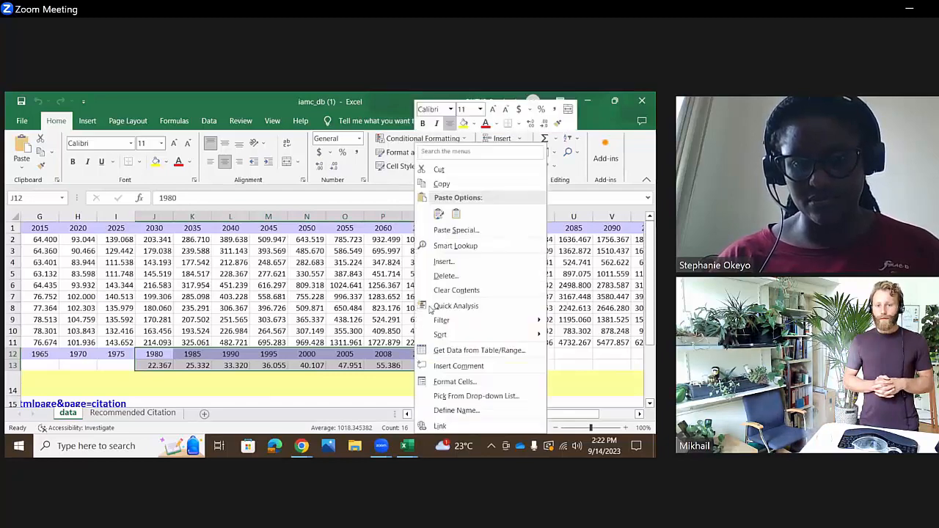
pyautogui.click(484, 182)
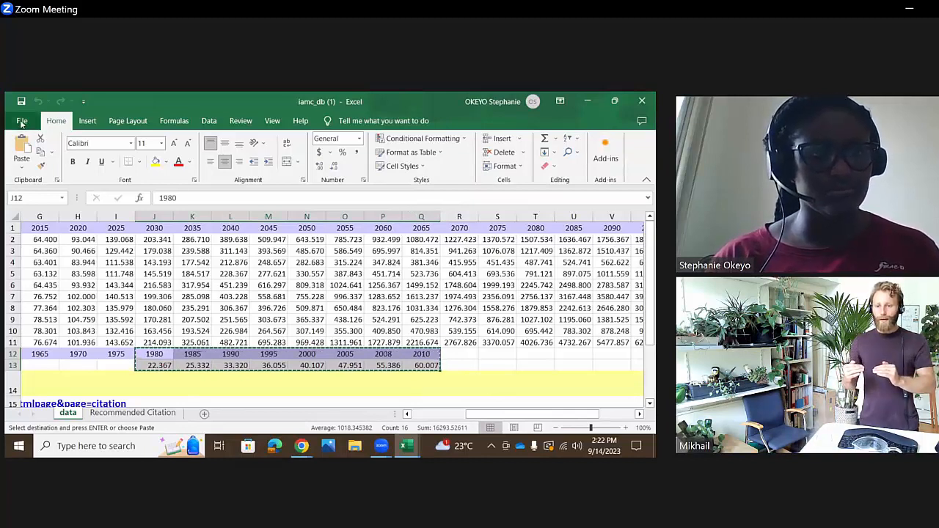
# - Add a new worksheet to iamc_db (1) and paste the copied 1980–2010 World Bank GDP|PPP years and values at B1
pyautogui.click(157, 414)
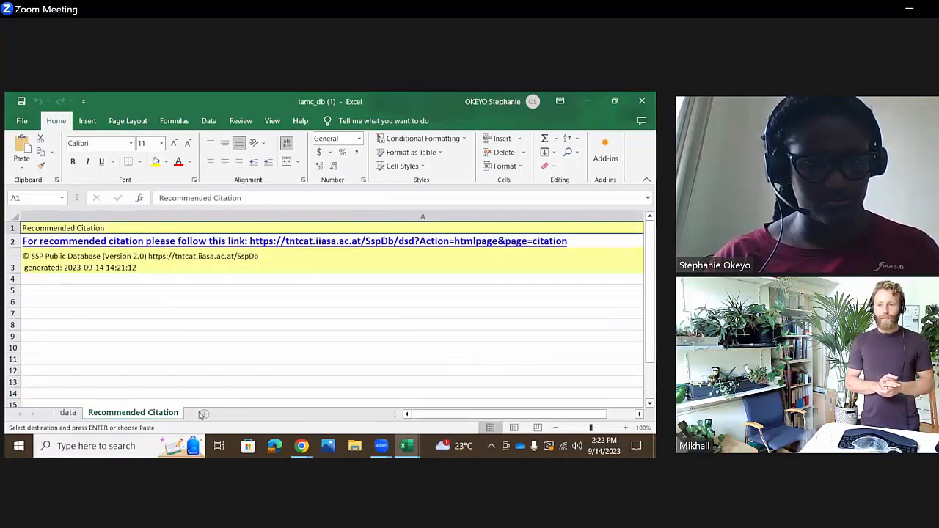
pyautogui.click(203, 414)
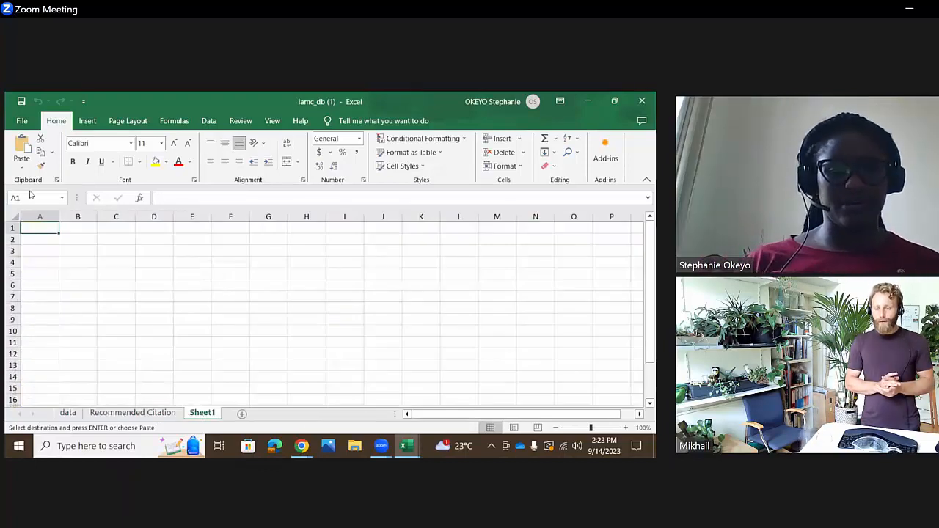
pyautogui.click(34, 251)
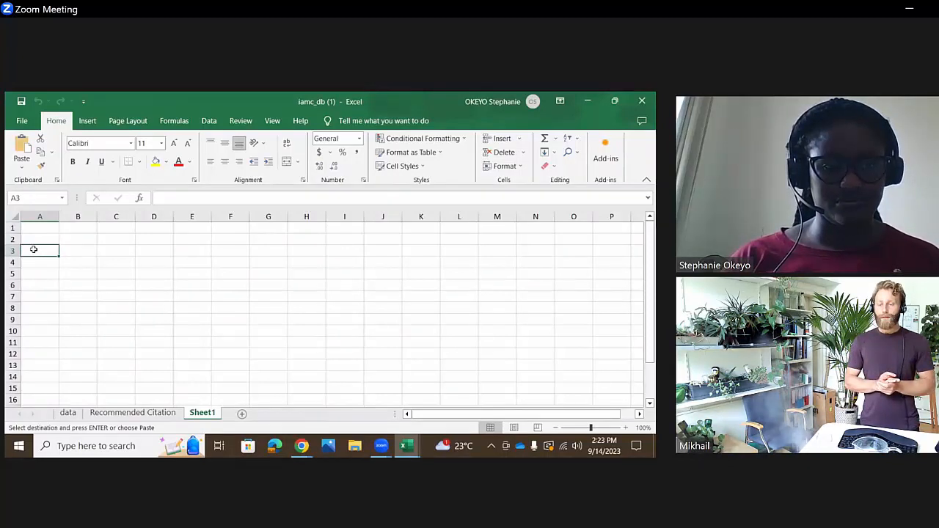
pyautogui.click(69, 254)
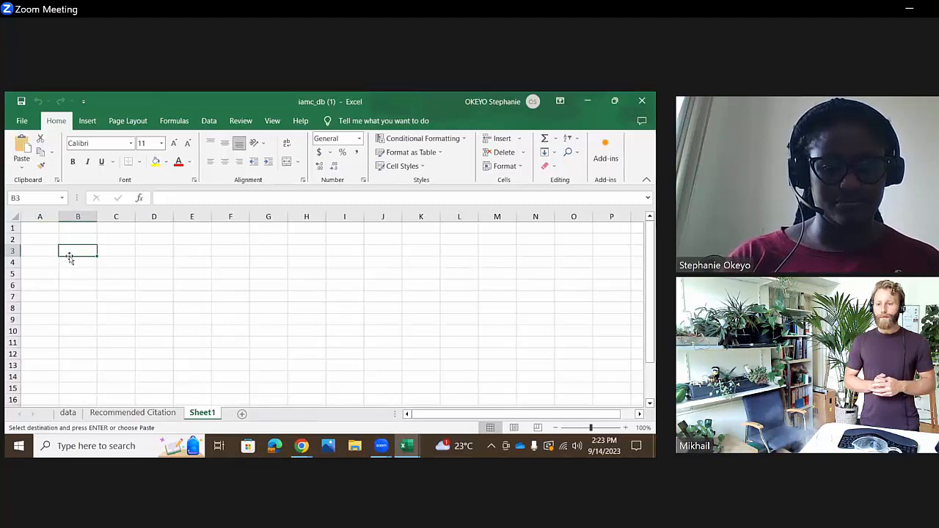
pyautogui.click(67, 226)
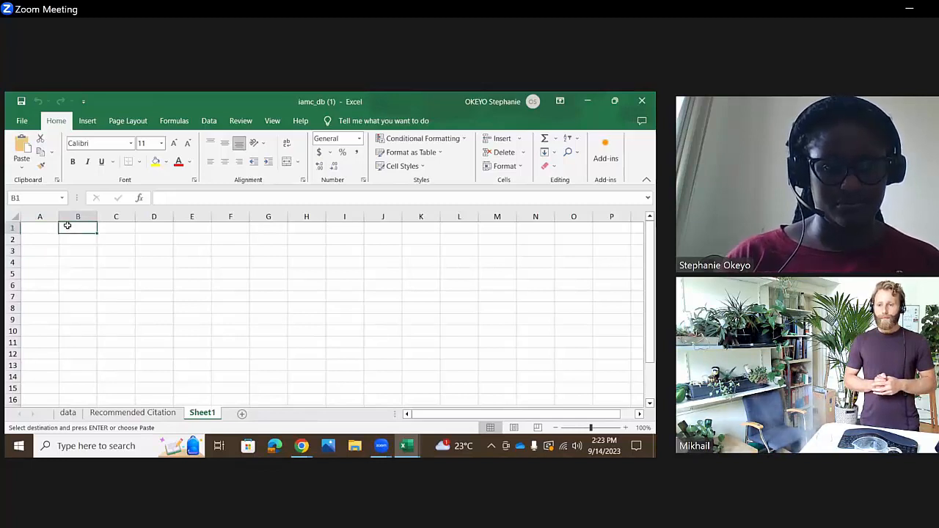
pyautogui.rightClick(67, 225)
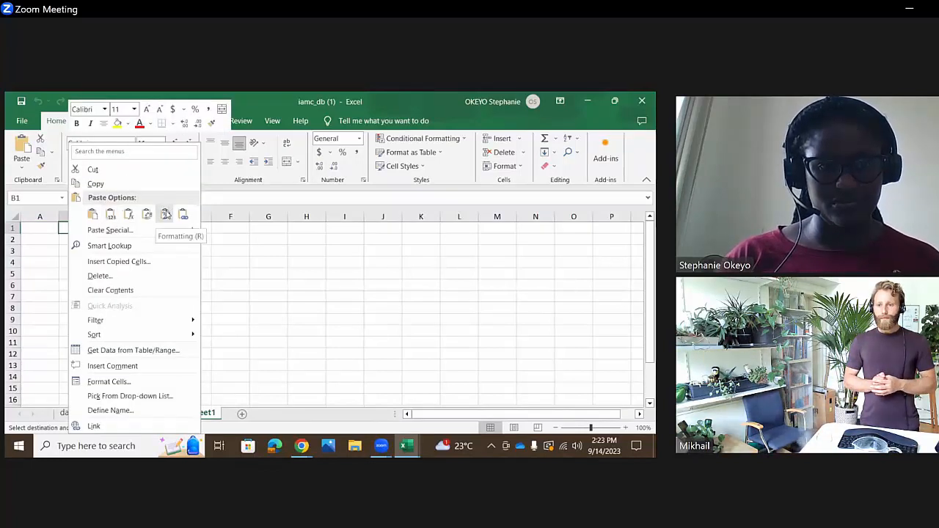
pyautogui.press('Escape')
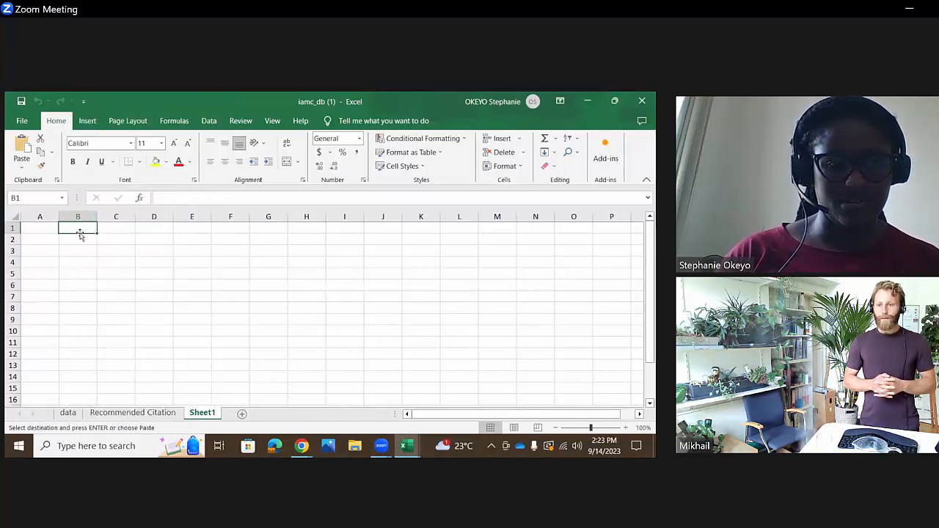
pyautogui.hotkey('ctrl', 'v')
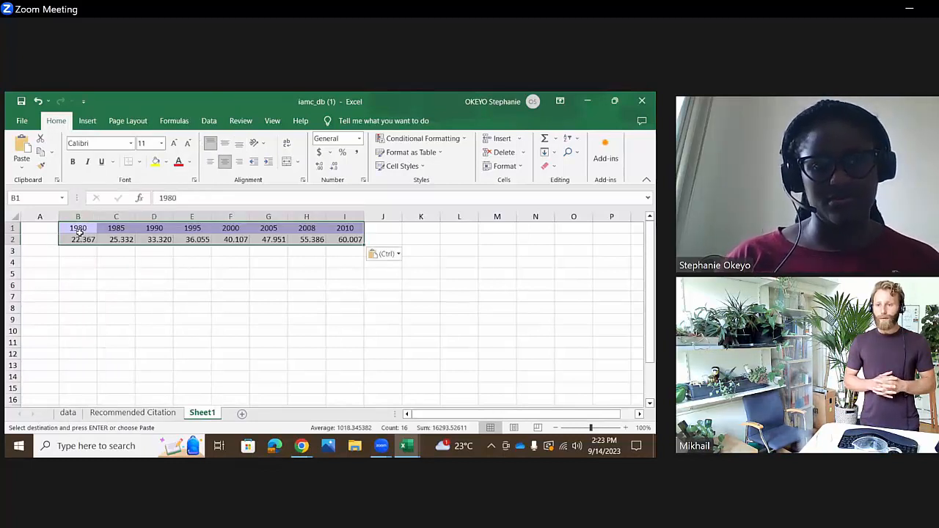
pyautogui.click(194, 342)
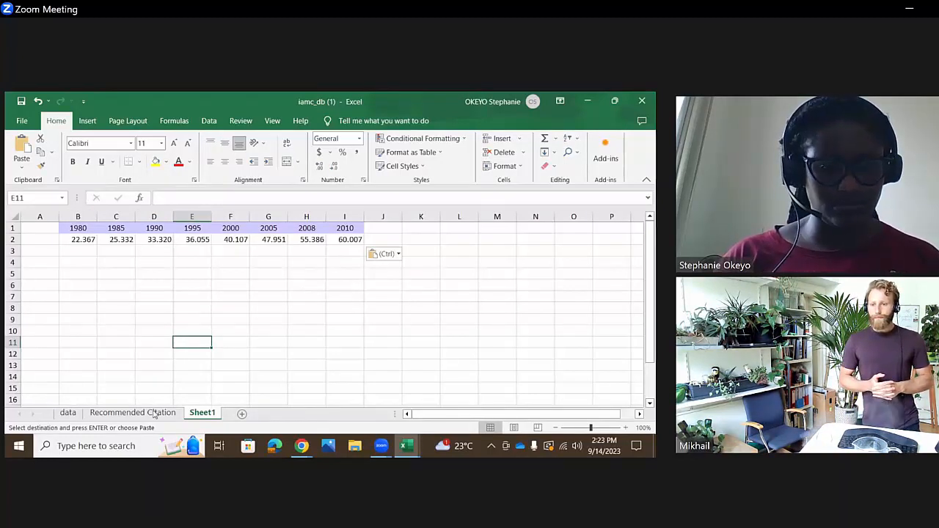
# - Review Kenya's population projections by model and scenario in the iamc_db workbook and return to iamc_db (1)
pyautogui.click(405, 445)
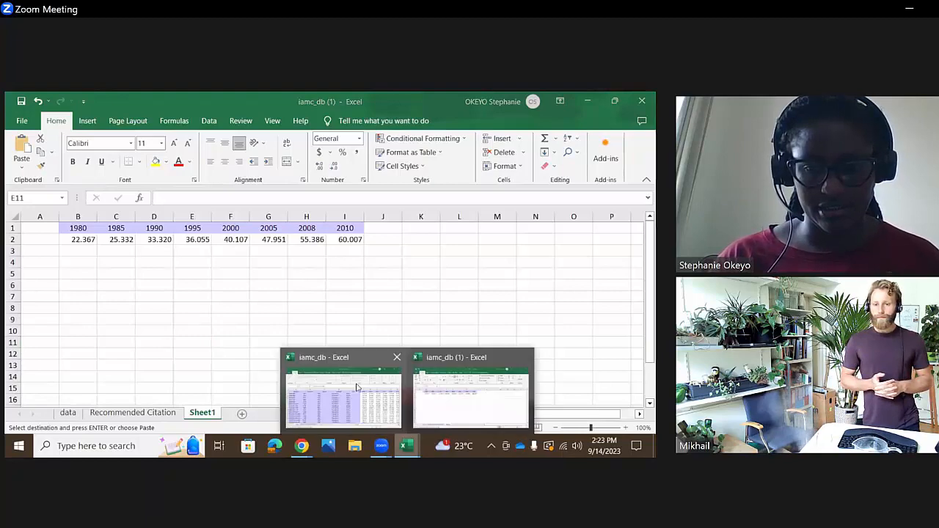
pyautogui.click(358, 386)
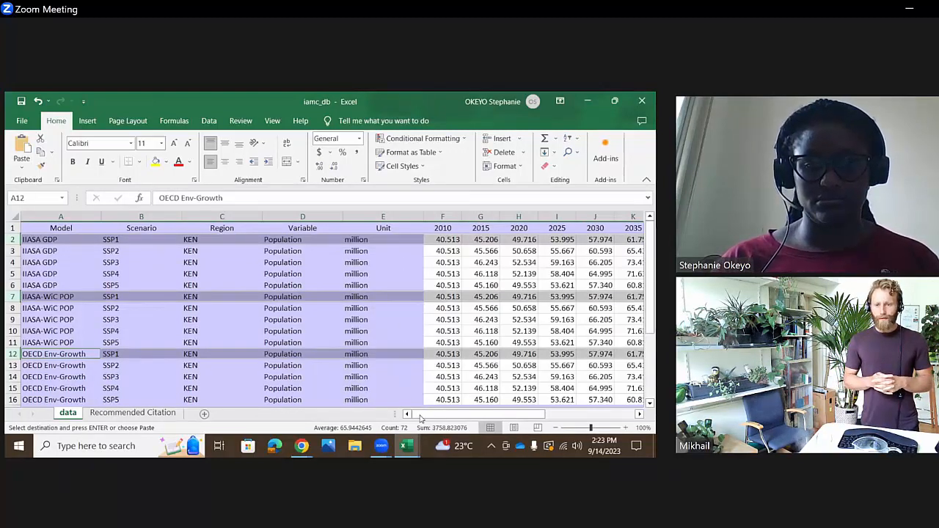
pyautogui.moveTo(406, 445)
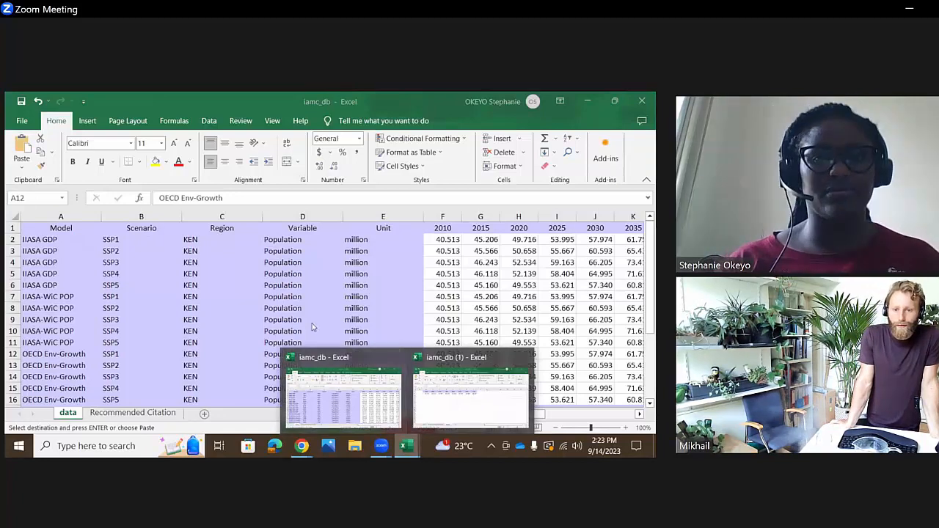
pyautogui.click(129, 251)
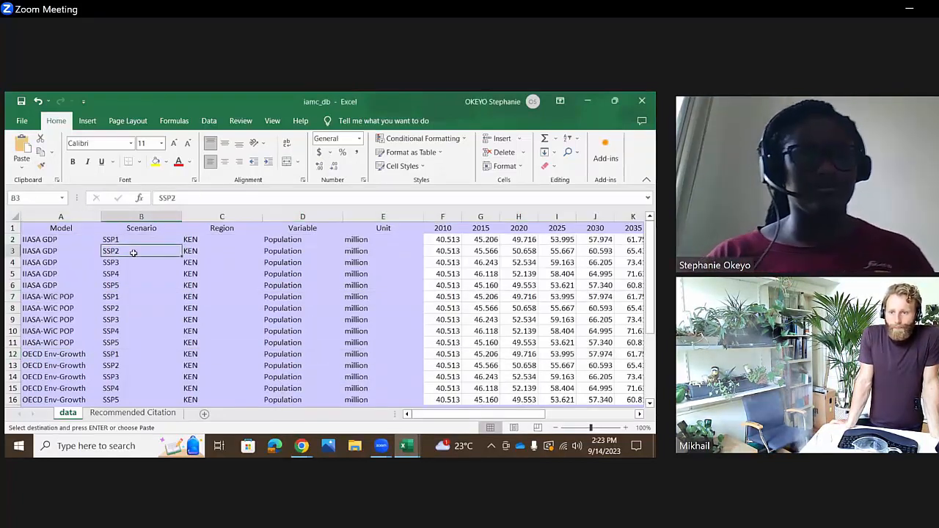
pyautogui.click(80, 242)
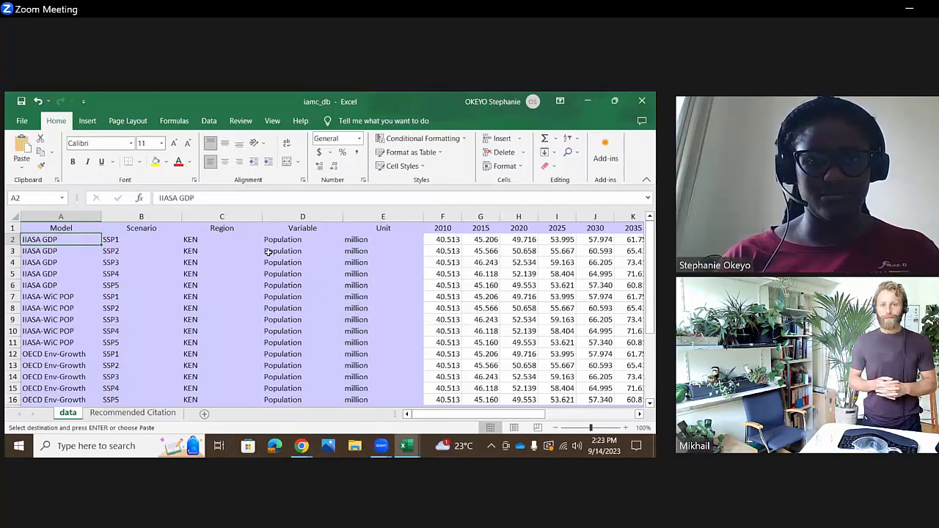
pyautogui.click(407, 445)
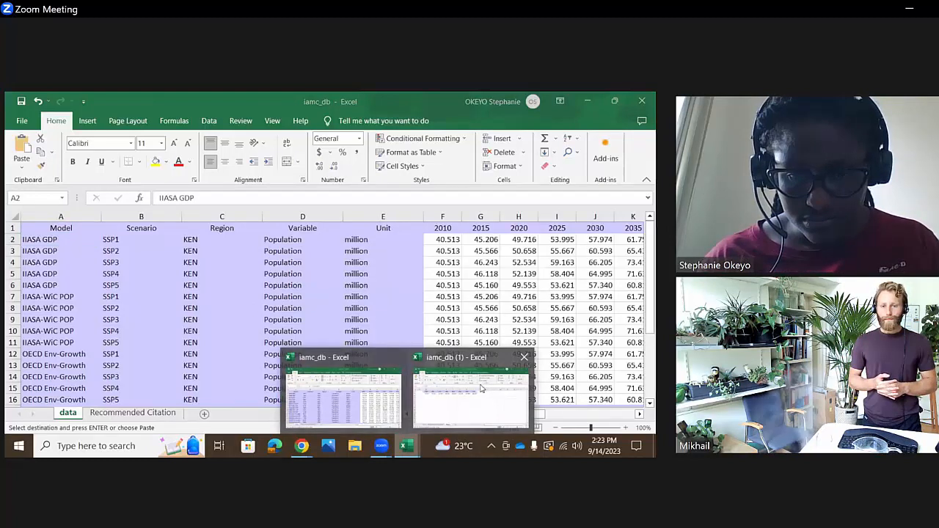
pyautogui.click(356, 380)
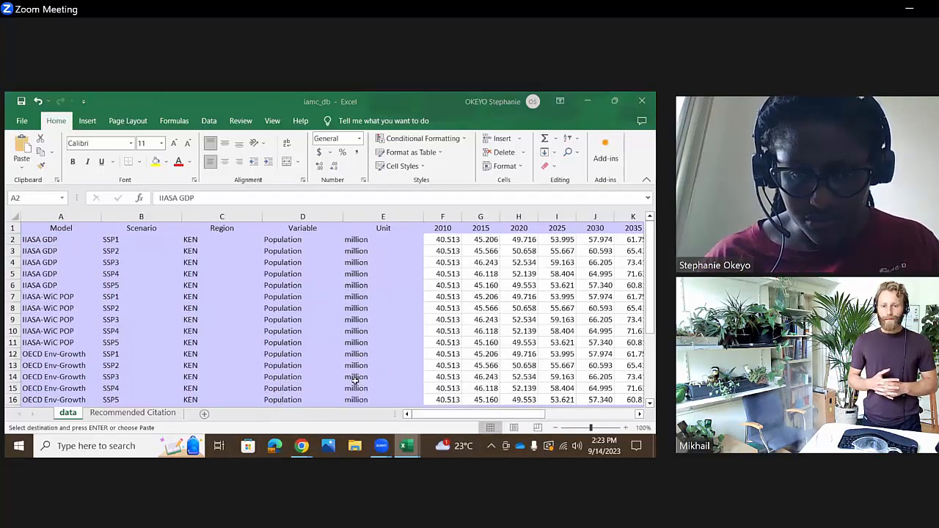
pyautogui.click(454, 401)
# - On the data sheet, copy the GDP|PPP projection years 2010 to 2100 with all scenario values, cells F1:X11
pyautogui.click(66, 413)
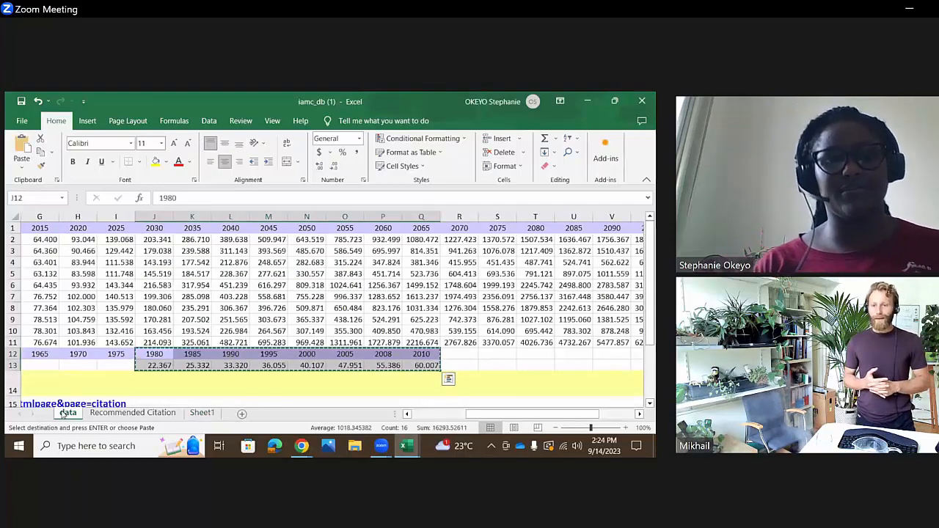
pyautogui.press('Up')
pyautogui.press('Up')
pyautogui.press('Up')
pyautogui.press('Up')
pyautogui.press('Up')
pyautogui.press('Up')
pyautogui.press('Up')
pyautogui.press('Up')
pyautogui.press('Up')
pyautogui.press('Up')
pyautogui.press('Up')
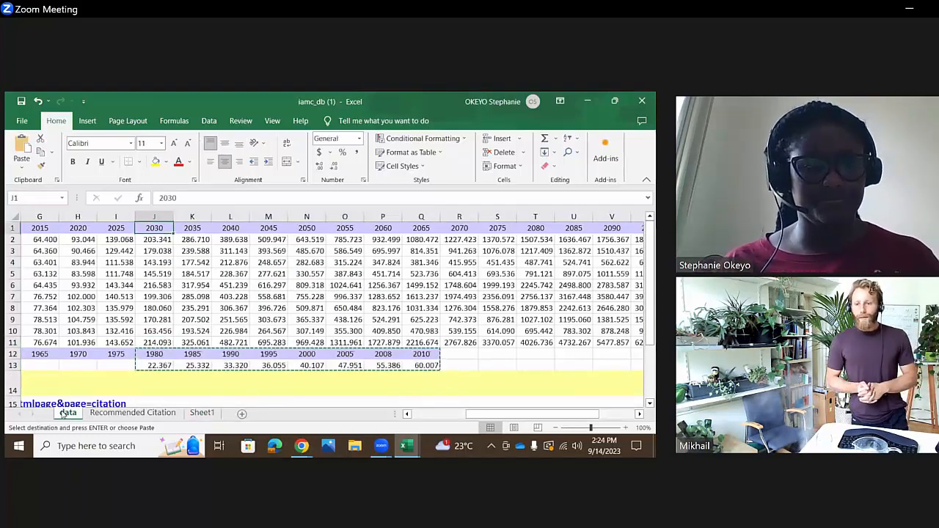
pyautogui.press('Left')
pyautogui.press('Left')
pyautogui.press('Left')
pyautogui.press('Left')
pyautogui.press('Left')
pyautogui.press('Left')
pyautogui.press('Left')
pyautogui.press('Left')
pyautogui.press('Left')
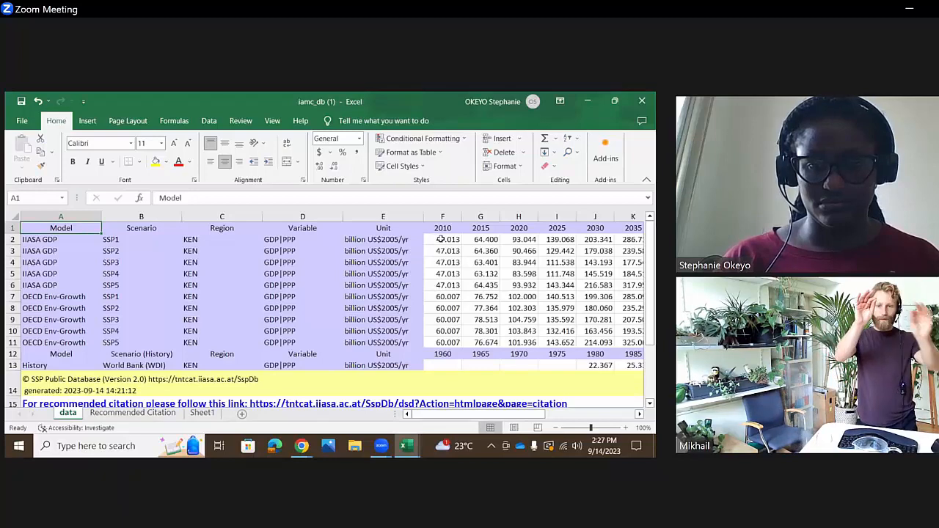
pyautogui.moveTo(443, 229); pyautogui.dragTo(511, 342)
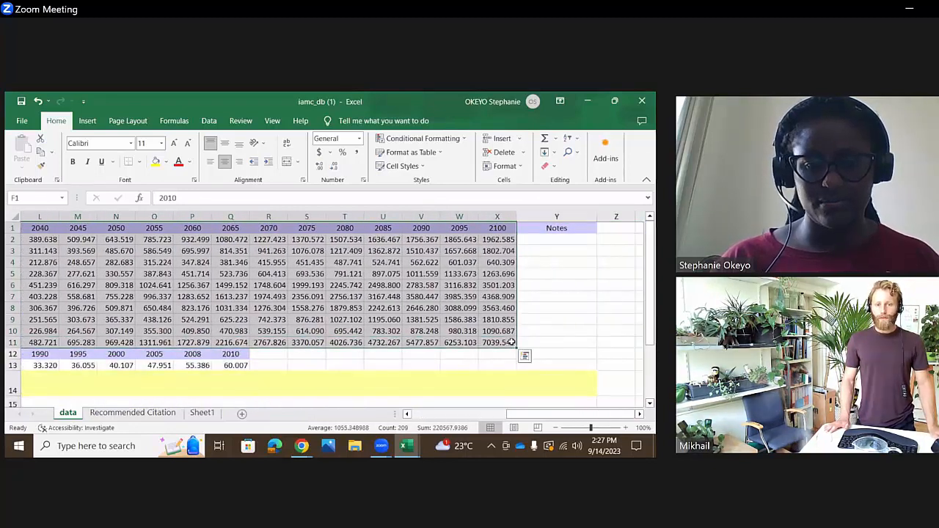
pyautogui.rightClick(482, 312)
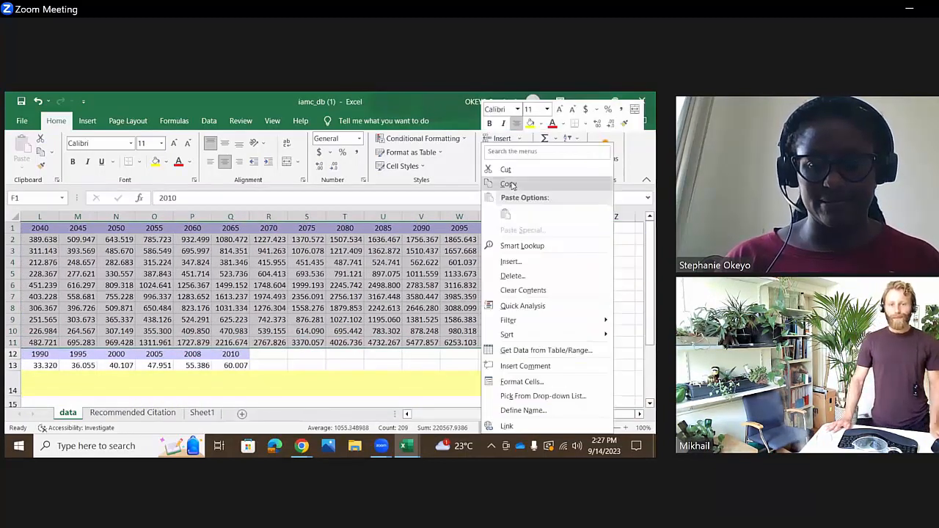
pyautogui.click(517, 185)
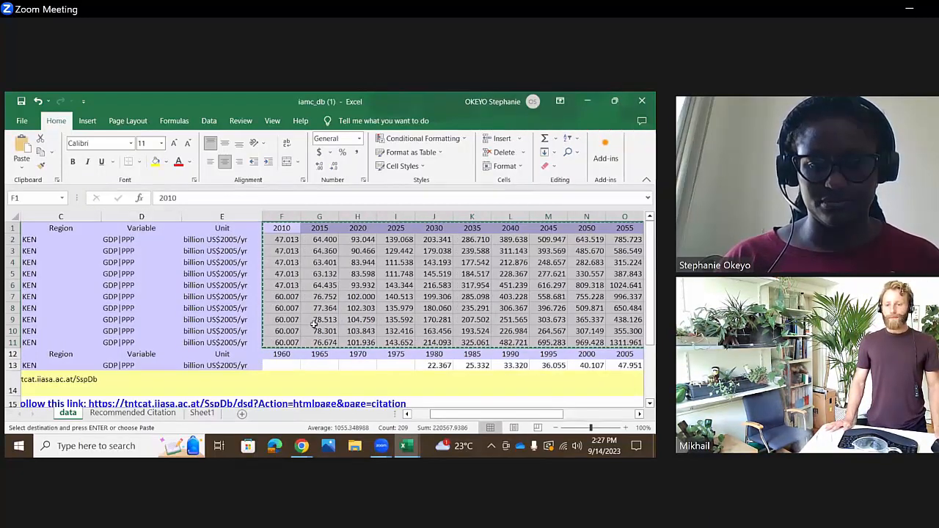
# - Try pasting the copied GDP|PPP projections beside the historical values on Sheet1, starting at J1, and undo the paste
pyautogui.click(203, 413)
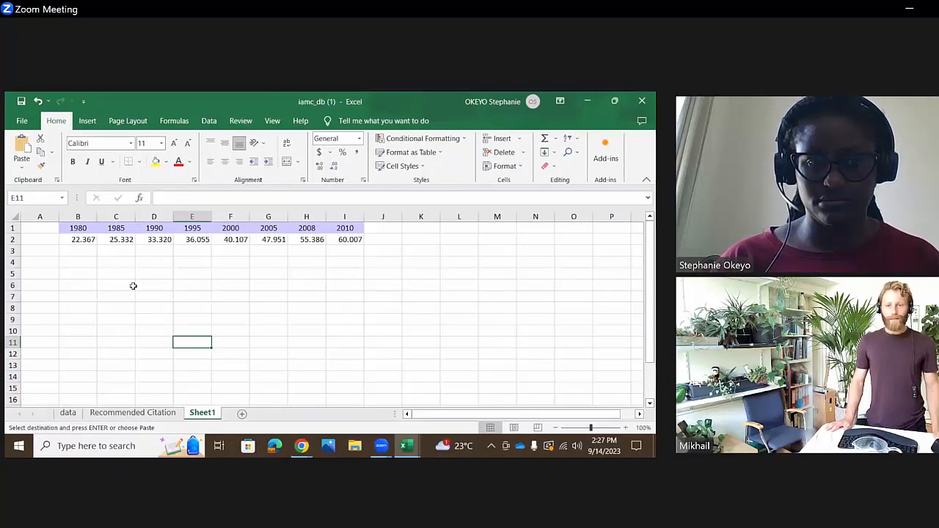
pyautogui.click(382, 230)
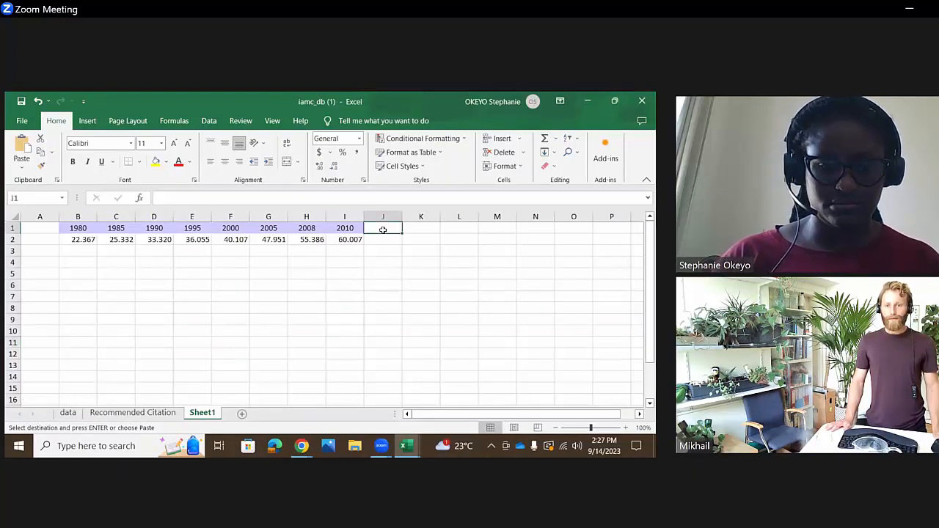
pyautogui.hotkey('ctrl', 'v')
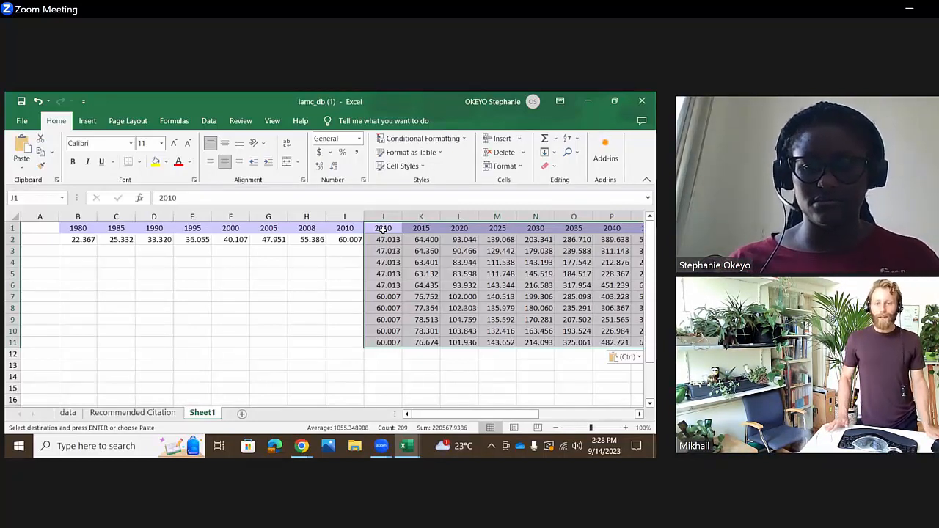
pyautogui.click(331, 258)
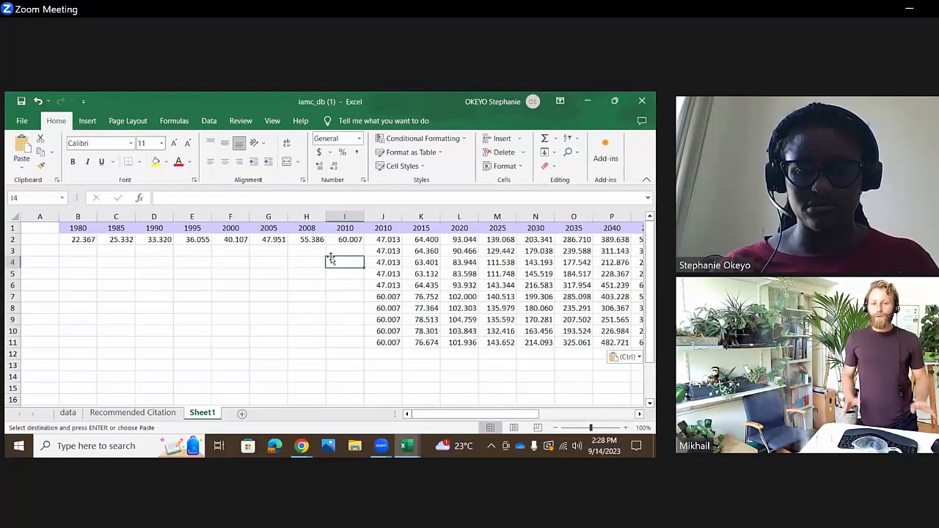
pyautogui.click(36, 100)
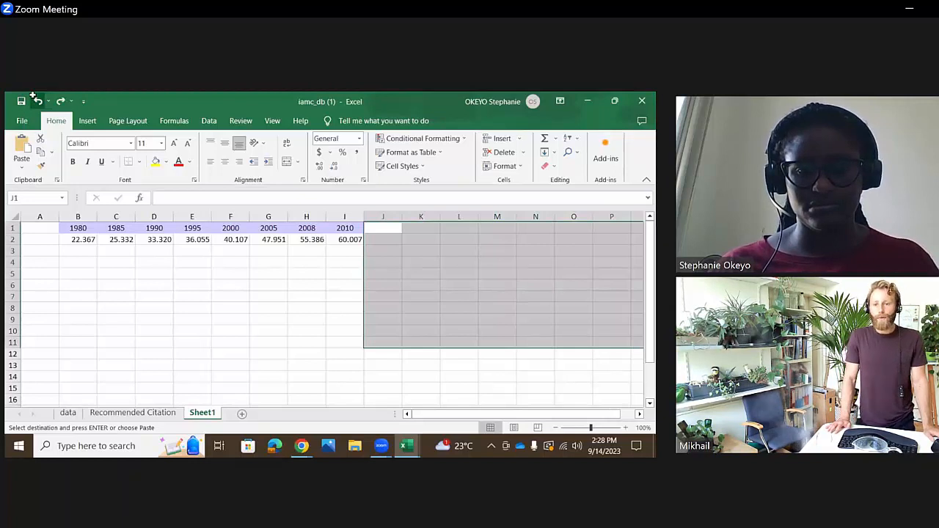
# - Try pasting the copied projections below the historical 2010 value, starting at I3, and undo the paste
pyautogui.click(335, 249)
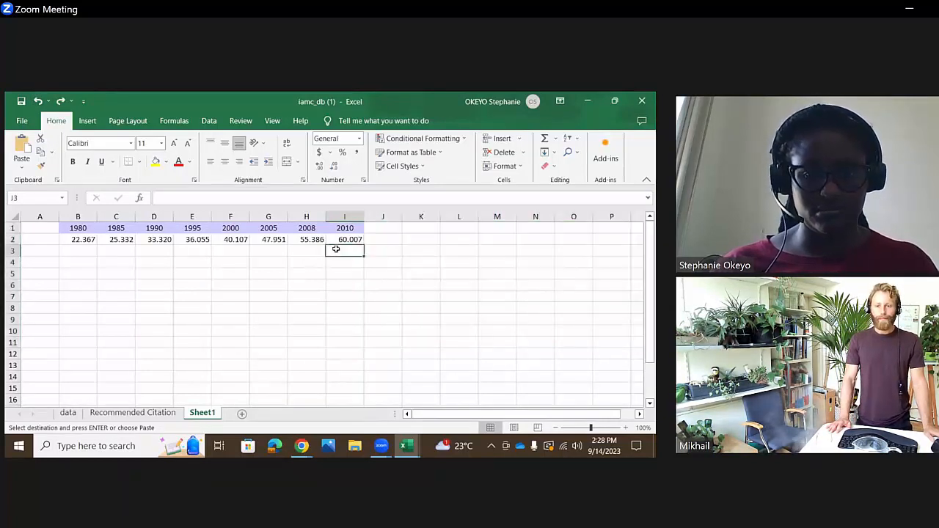
pyautogui.hotkey('ctrl', 'v')
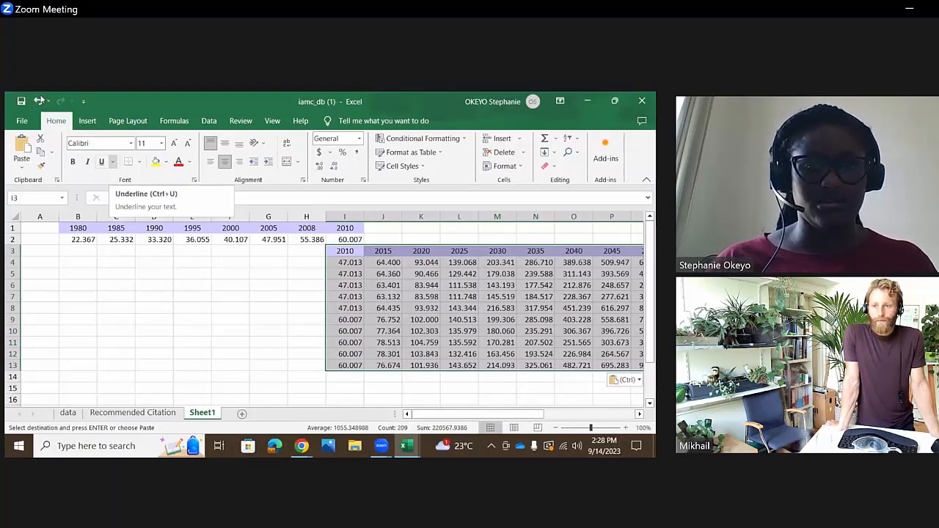
pyautogui.click(38, 101)
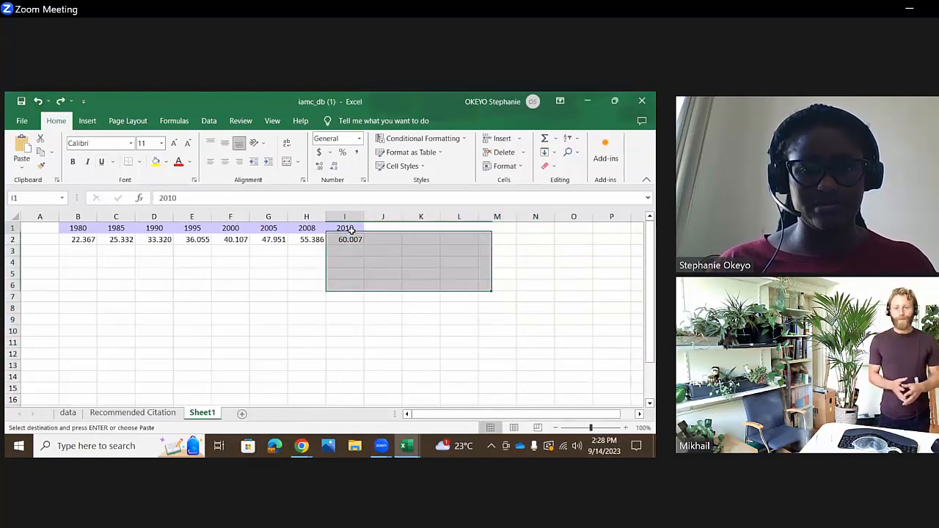
# - Paste the copied GDP|PPP projections over the historical 2010 column, starting at I1 on Sheet1
pyautogui.hotkey('ctrl', 'v')
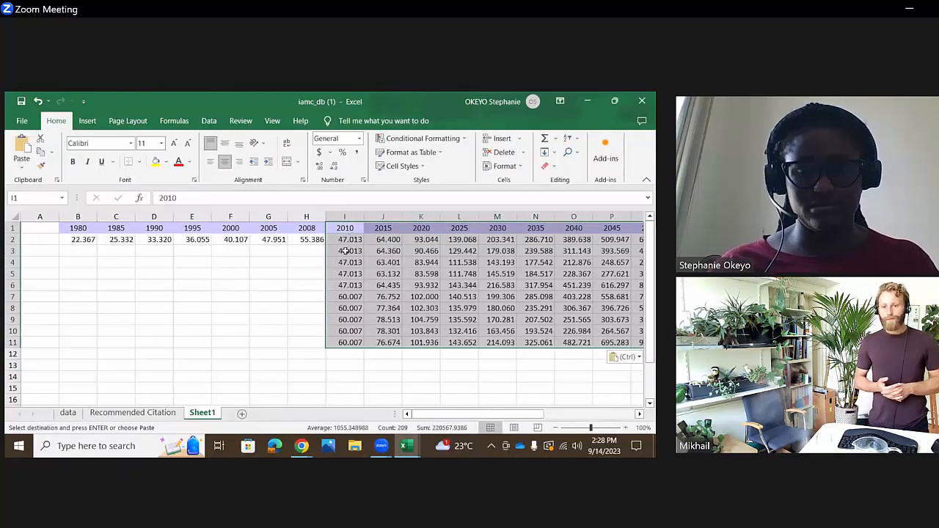
pyautogui.click(278, 315)
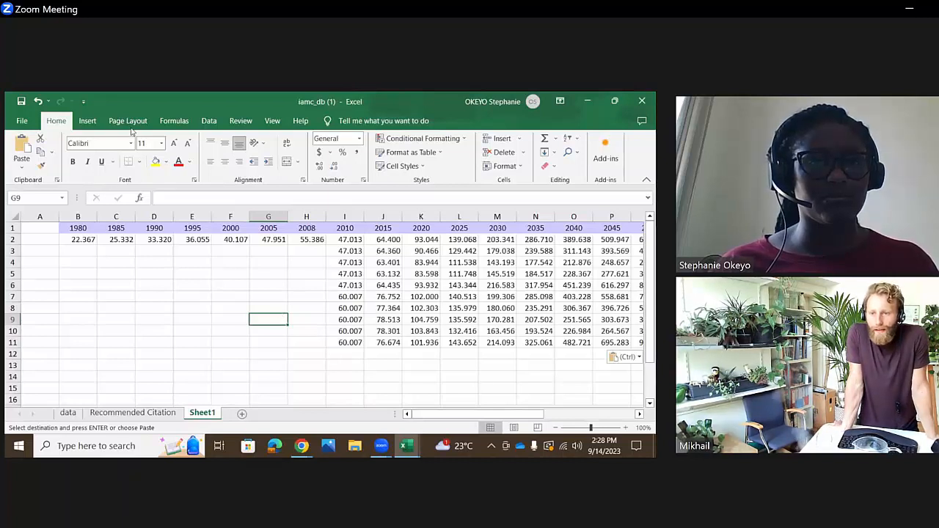
# - Insert a line chart of B1:AA11 on Sheet1, with years 1980 to 2100 along the horizontal axis, and move it slightly down
pyautogui.moveTo(66, 229); pyautogui.dragTo(307, 256)
pyautogui.moveTo(376, 286); pyautogui.dragTo(589, 342)
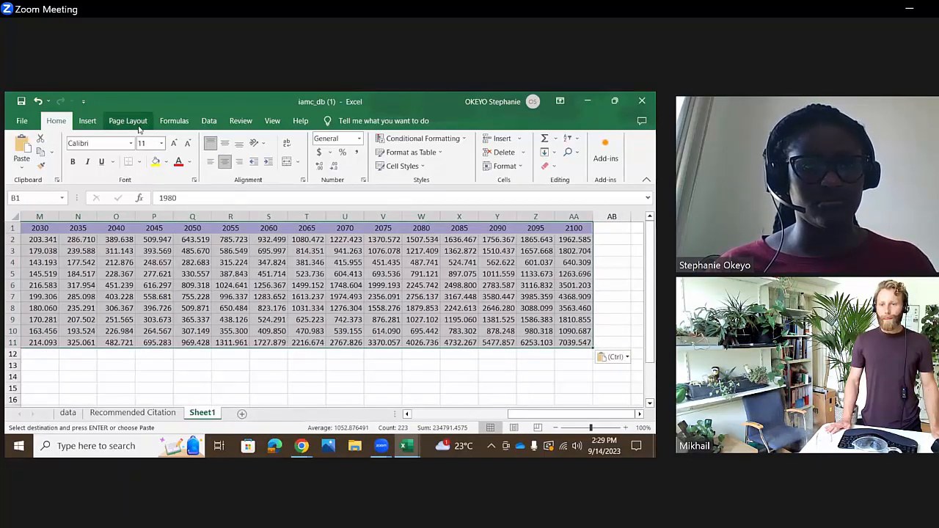
pyautogui.click(210, 122)
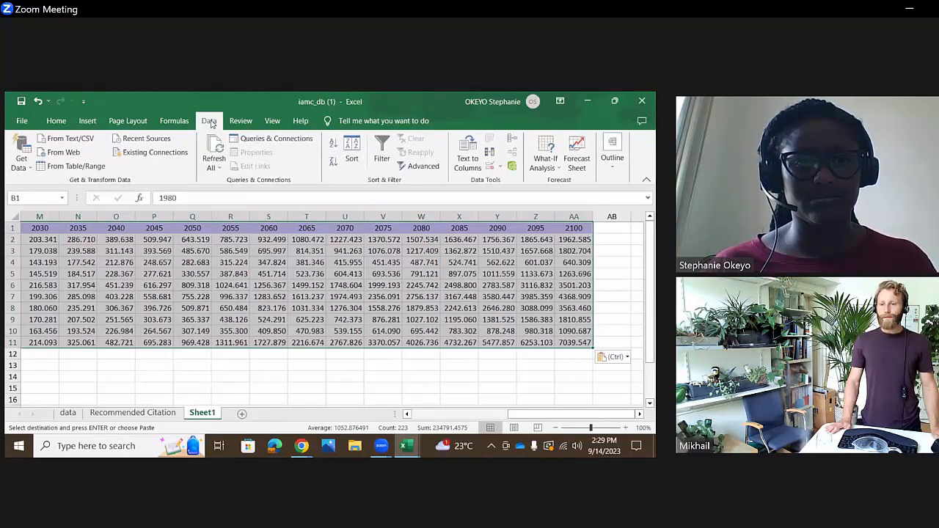
pyautogui.click(87, 121)
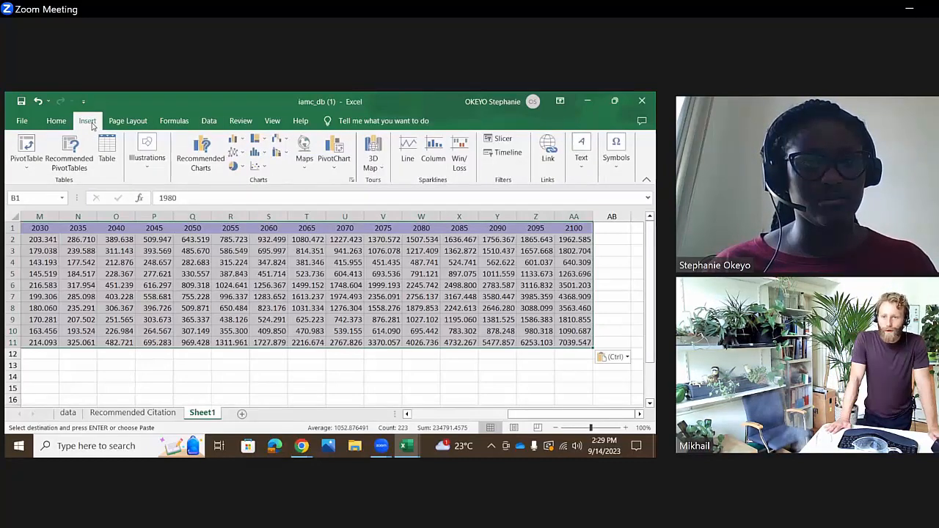
pyautogui.click(196, 163)
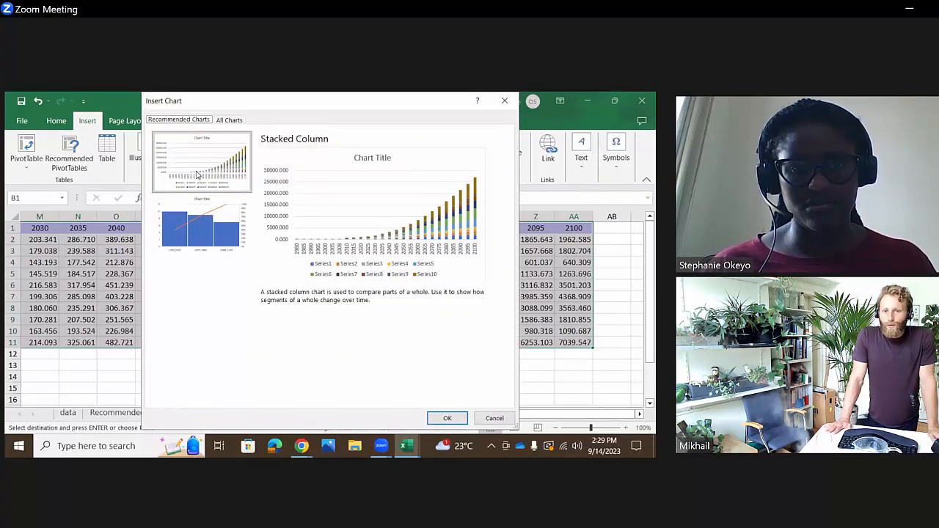
pyautogui.click(228, 121)
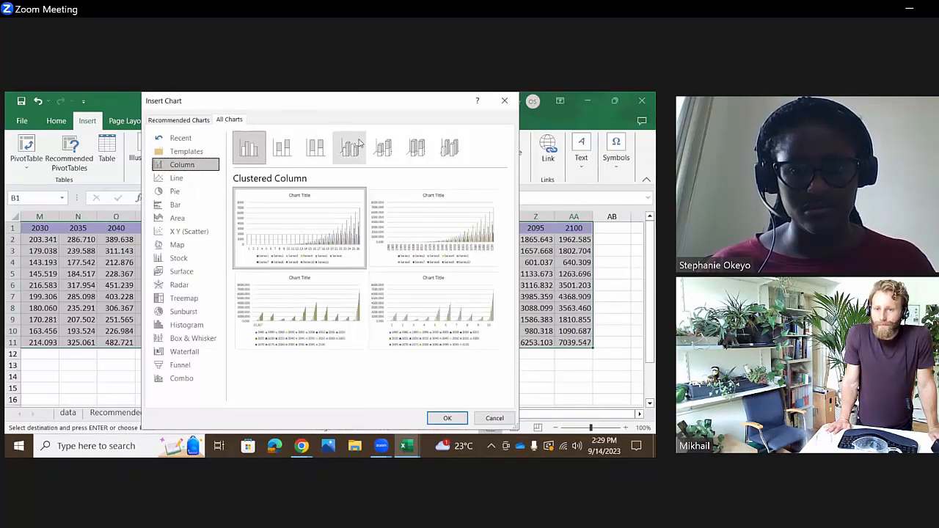
pyautogui.moveTo(430, 230)
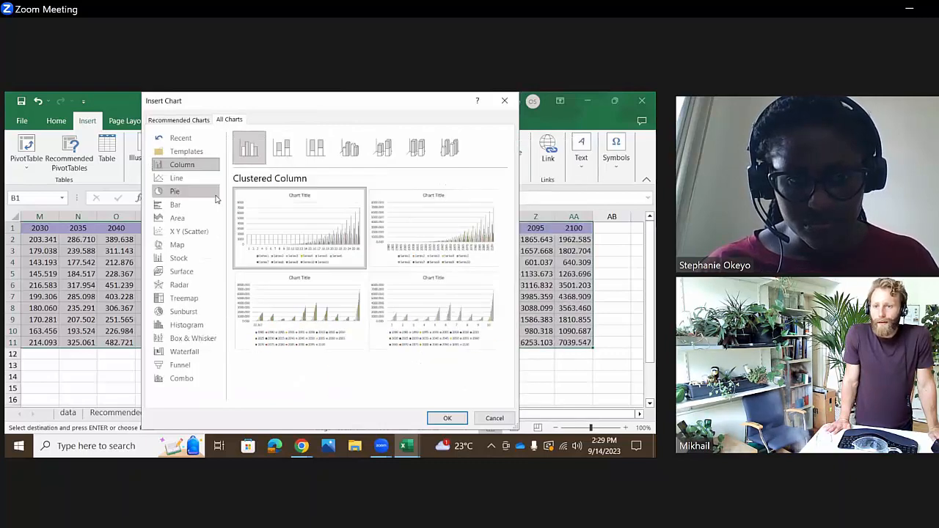
pyautogui.click(185, 179)
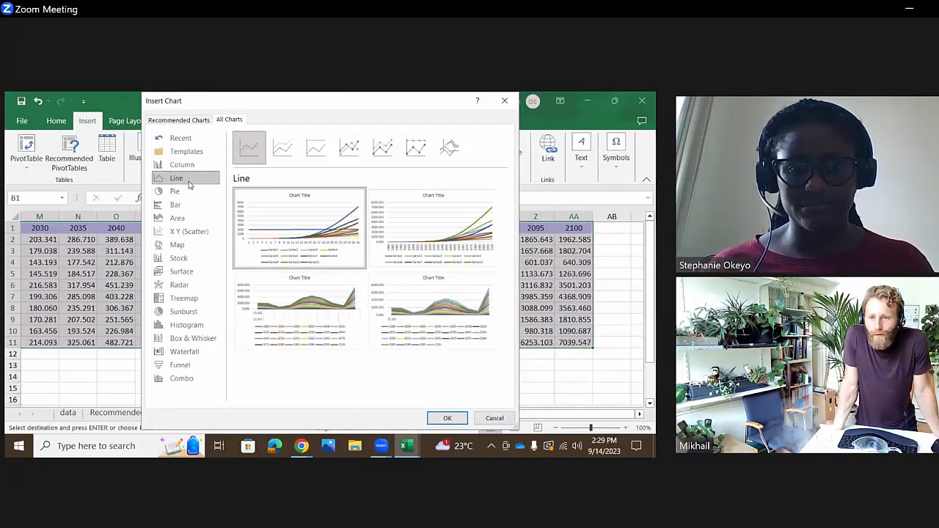
pyautogui.moveTo(468, 224)
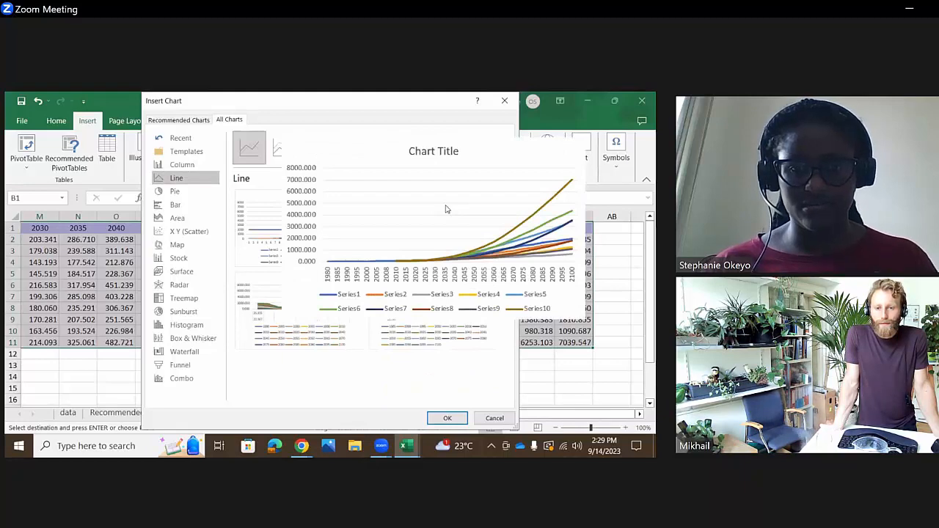
pyautogui.doubleClick(399, 209)
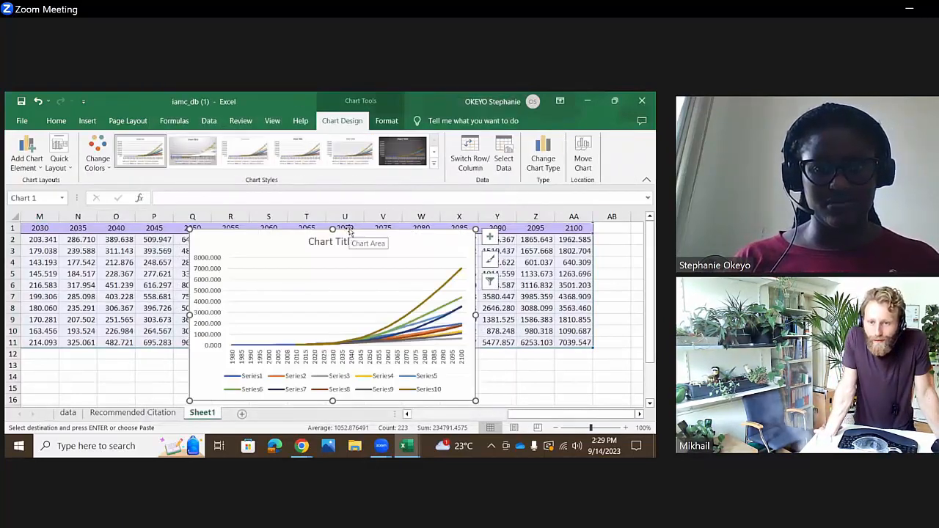
pyautogui.moveTo(351, 231)
pyautogui.mouseDown()
pyautogui.moveTo(341, 237)
pyautogui.moveTo(333, 377)
pyautogui.moveTo(350, 242)
pyautogui.mouseUp()
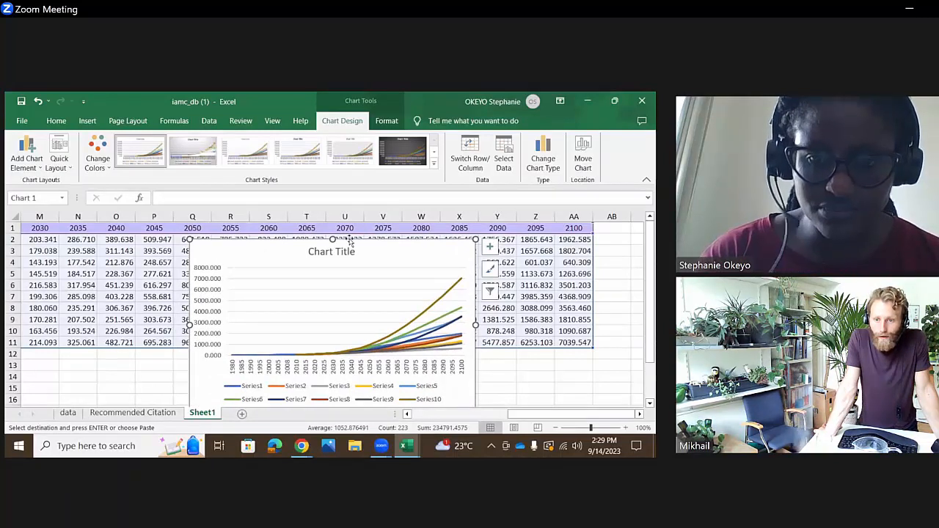
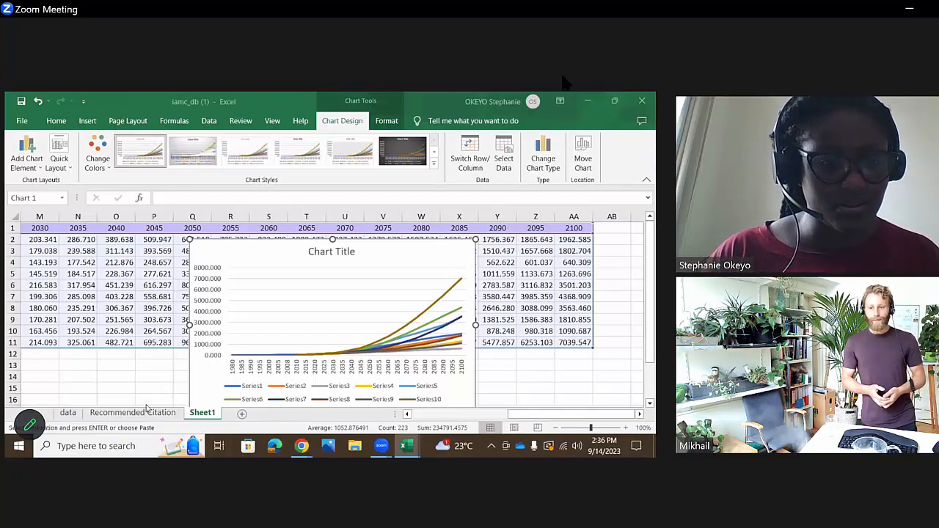
# - Switch to the iamc_db workbook and copy the historical population years and first data row, F17:Q18, on the data sheet
pyautogui.click(413, 447)
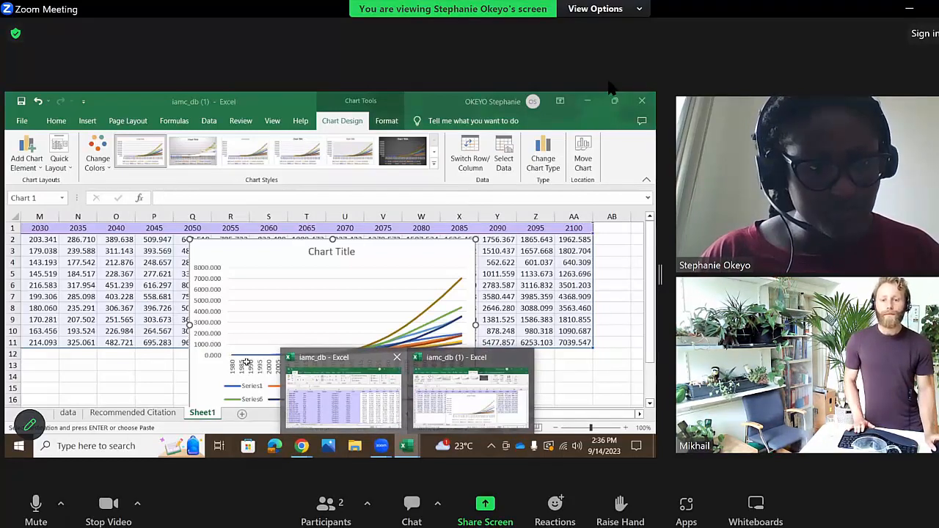
pyautogui.click(343, 396)
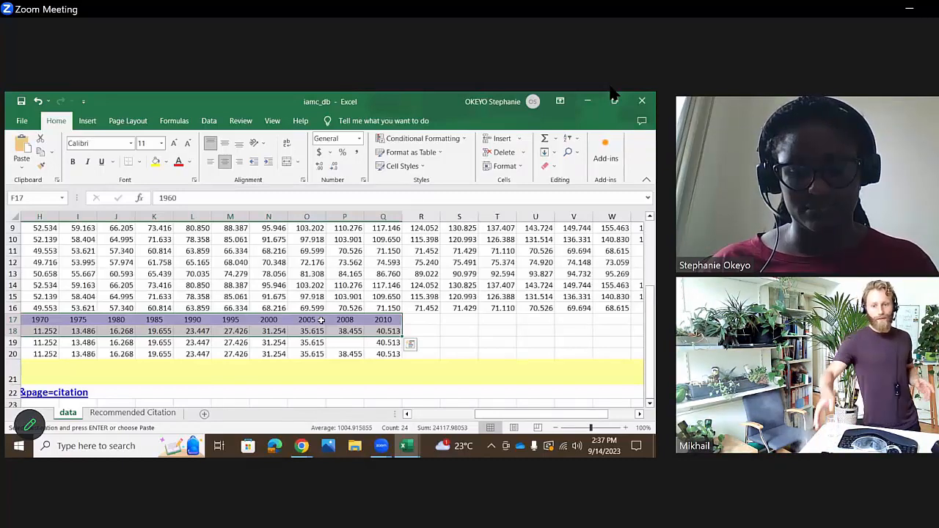
pyautogui.rightClick(320, 321)
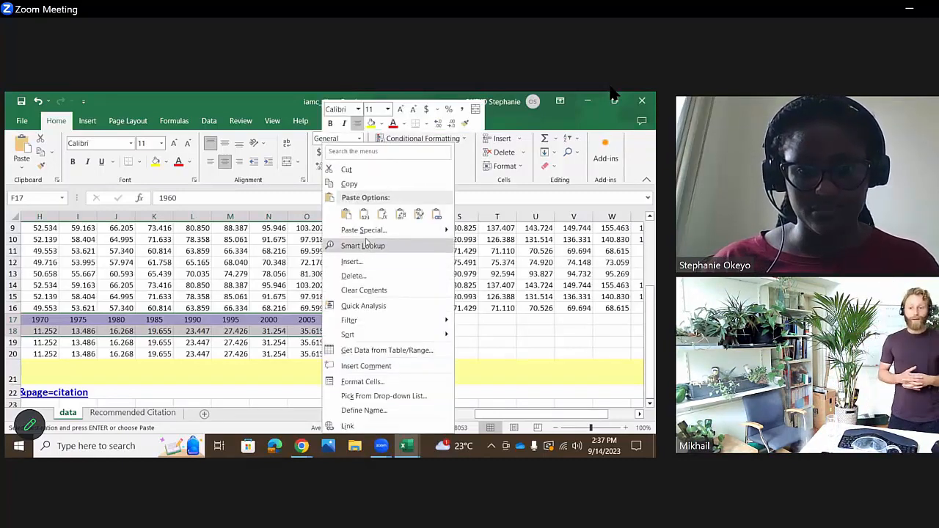
pyautogui.click(365, 186)
pyautogui.hscroll(-3, 330, 294)
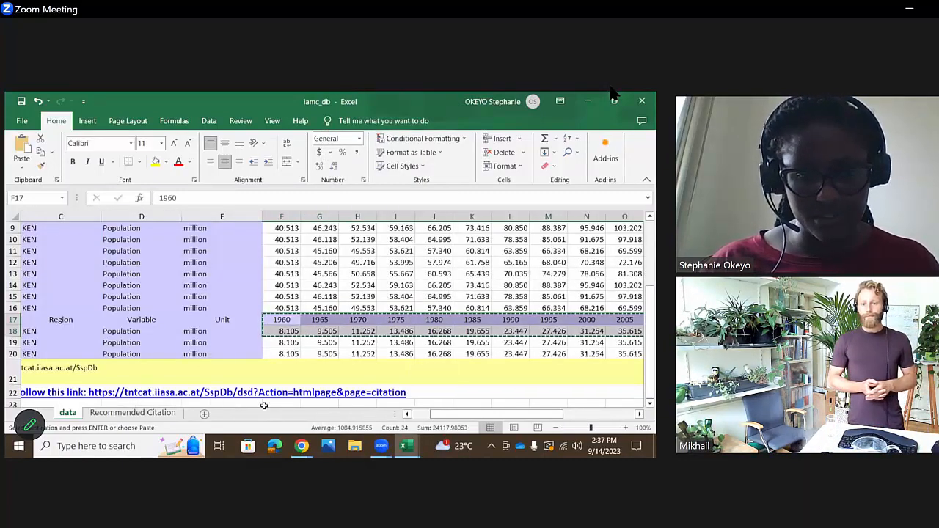
# - Add two new worksheets and paste the copied historical population values on Sheet1, starting at B1
pyautogui.click(204, 415)
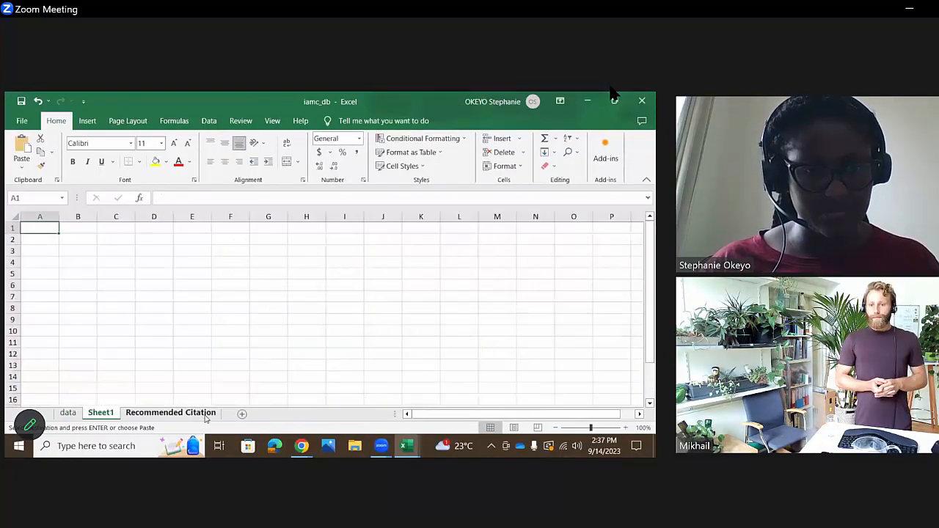
pyautogui.click(242, 415)
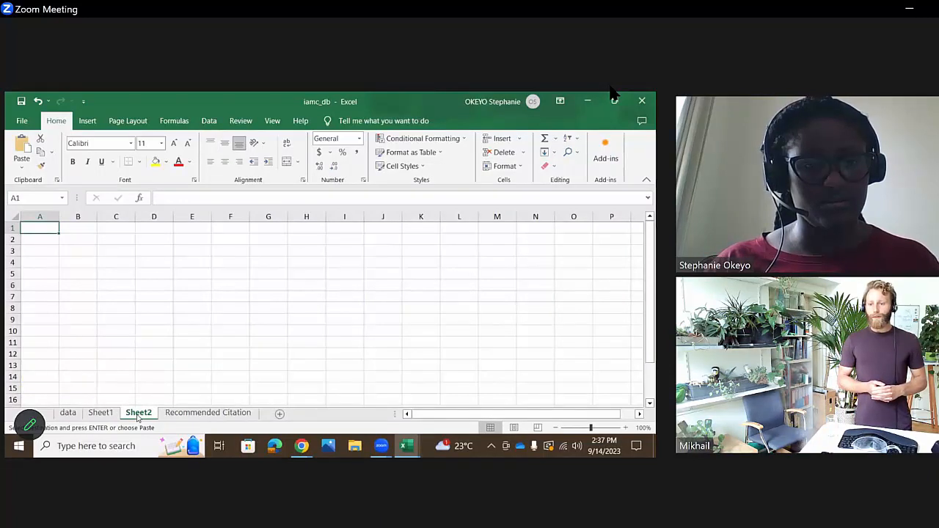
pyautogui.click(100, 413)
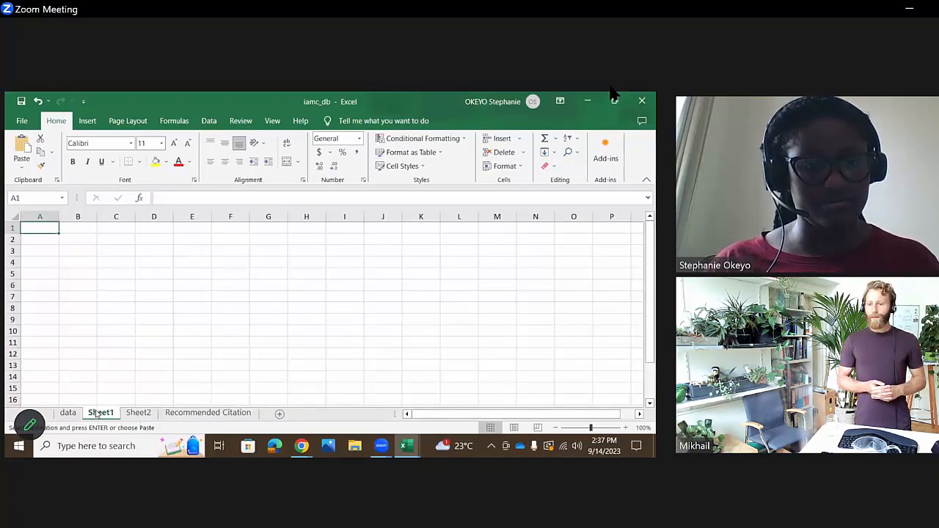
pyautogui.click(85, 229)
pyautogui.hotkey('ctrl', 'v')
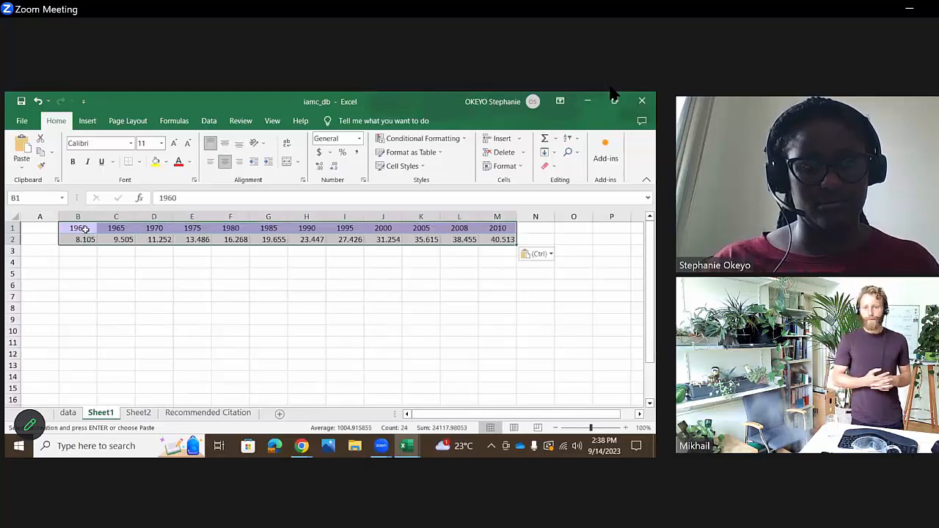
pyautogui.click(196, 320)
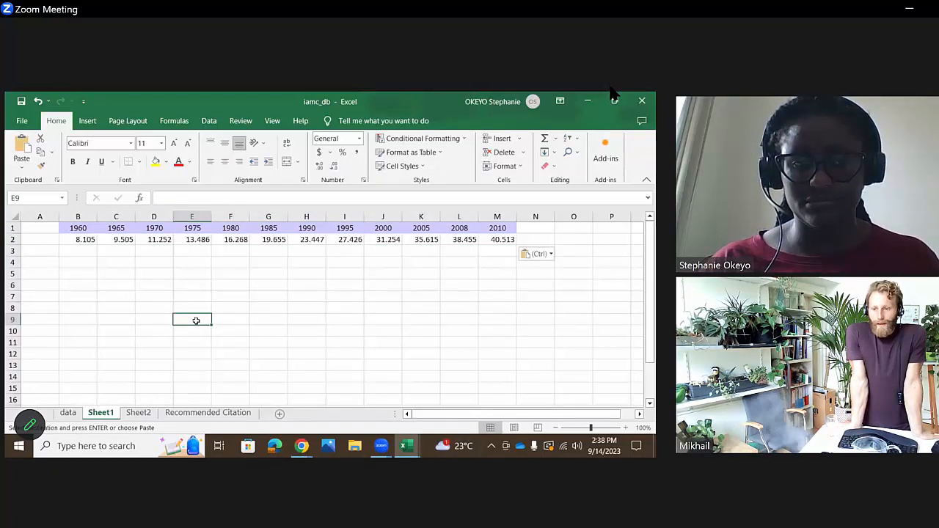
# - Copy the population projections for 2010 to 2100 with their year headers, F1:X16, on the data sheet
pyautogui.click(67, 413)
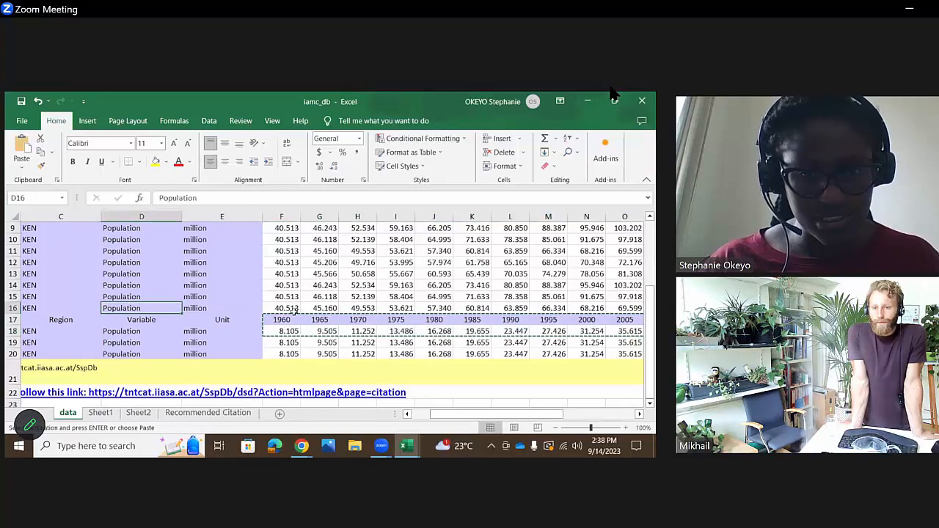
pyautogui.click(412, 321)
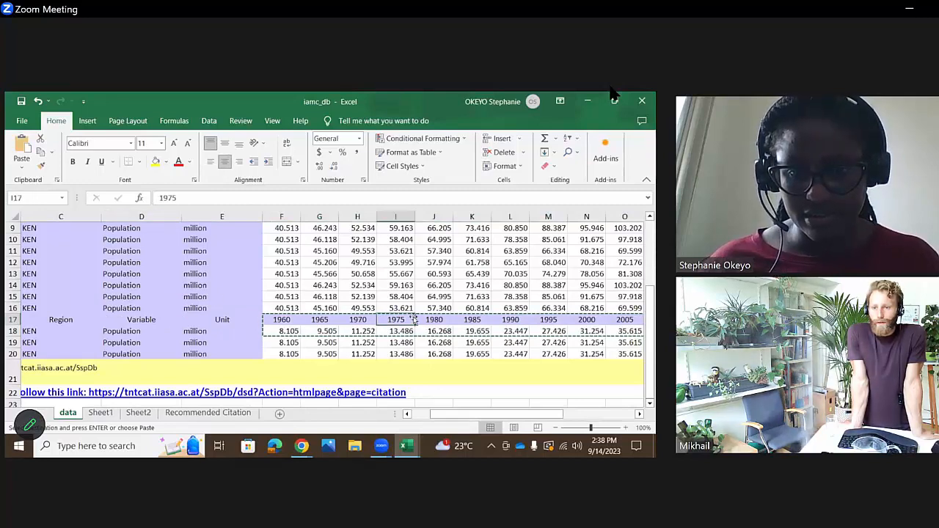
pyautogui.press('Right')
pyautogui.press('Right')
pyautogui.press('Right')
pyautogui.press('Right')
pyautogui.press('Right')
pyautogui.press('Right')
pyautogui.press('Right')
pyautogui.press('Right')
pyautogui.press('Right')
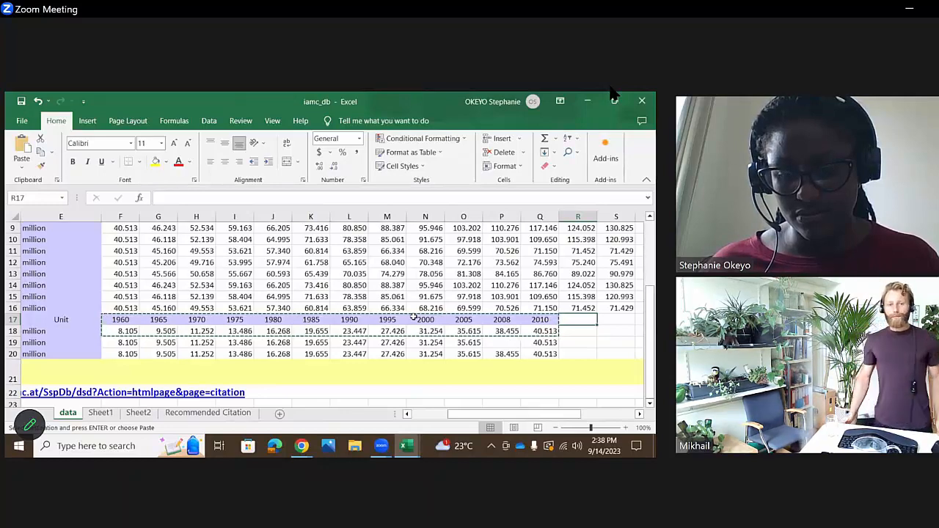
pyautogui.press('Up')
pyautogui.press('Up')
pyautogui.press('Up')
pyautogui.press('Up')
pyautogui.press('Up')
pyautogui.press('Up')
pyautogui.press('Up')
pyautogui.press('Up')
pyautogui.press('Up')
pyautogui.press('Up')
pyautogui.press('Up')
pyautogui.press('Up')
pyautogui.press('Up')
pyautogui.press('Up')
pyautogui.press('Up')
pyautogui.press('Up')
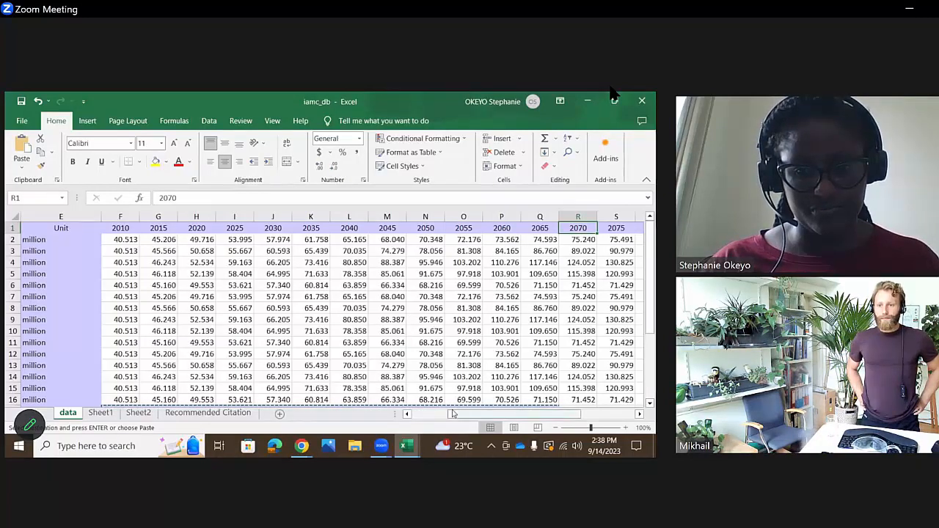
pyautogui.moveTo(452, 413); pyautogui.dragTo(412, 413)
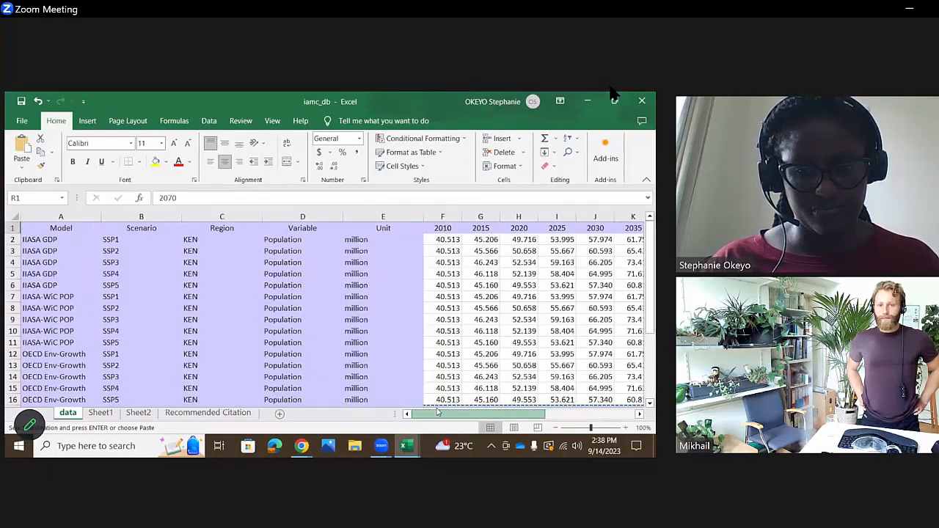
pyautogui.click(456, 241)
pyautogui.click(450, 228)
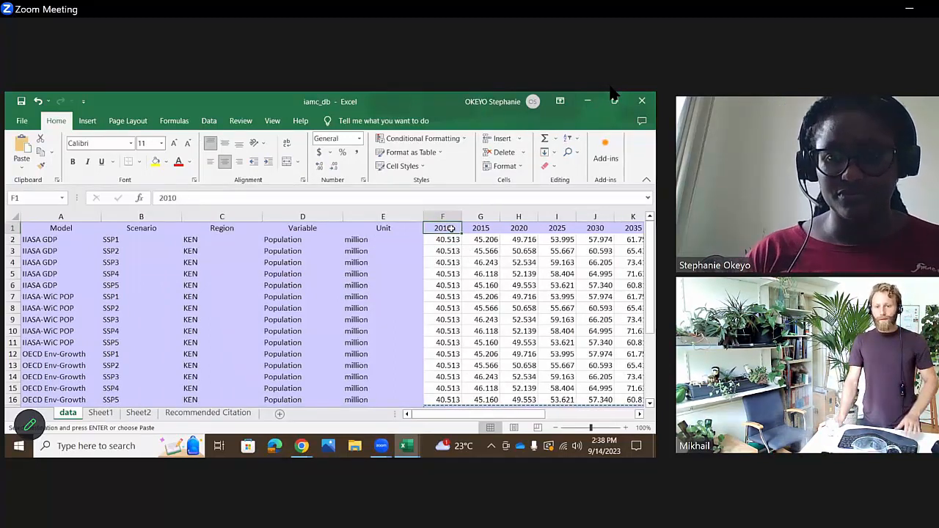
pyautogui.moveTo(451, 228); pyautogui.dragTo(644, 400)
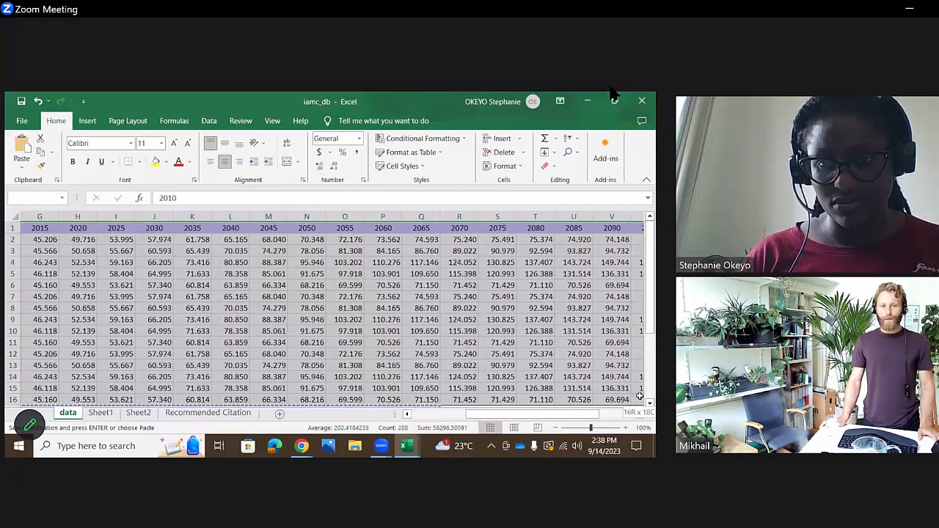
pyautogui.moveTo(622, 399); pyautogui.dragTo(516, 402)
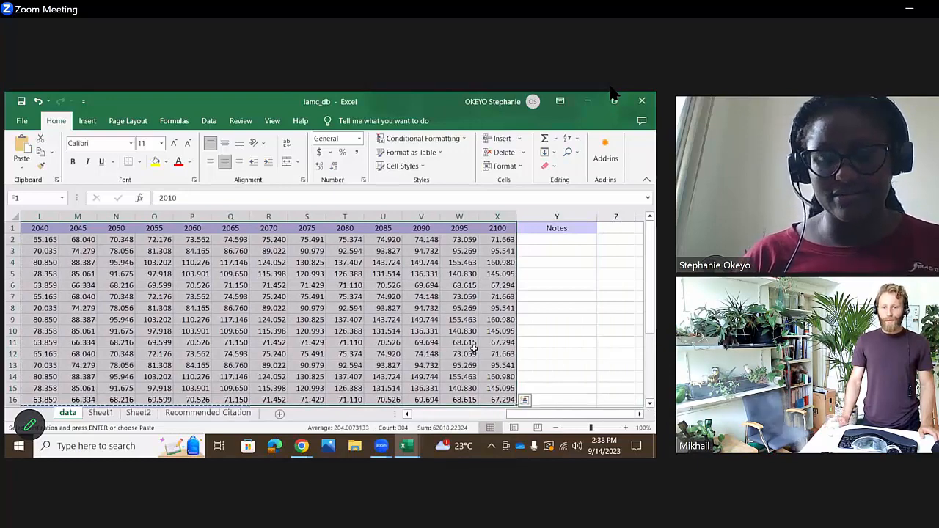
pyautogui.rightClick(475, 239)
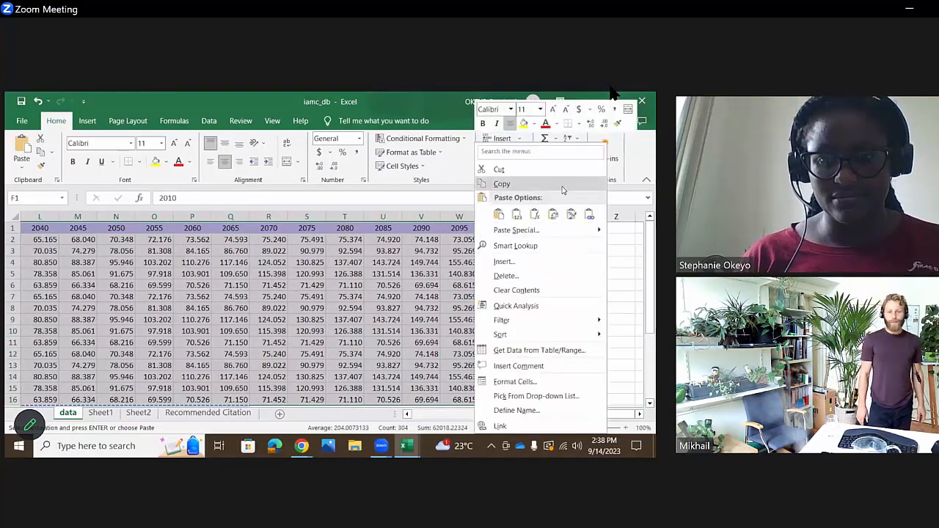
pyautogui.click(562, 187)
pyautogui.hscroll(-3, 406, 321)
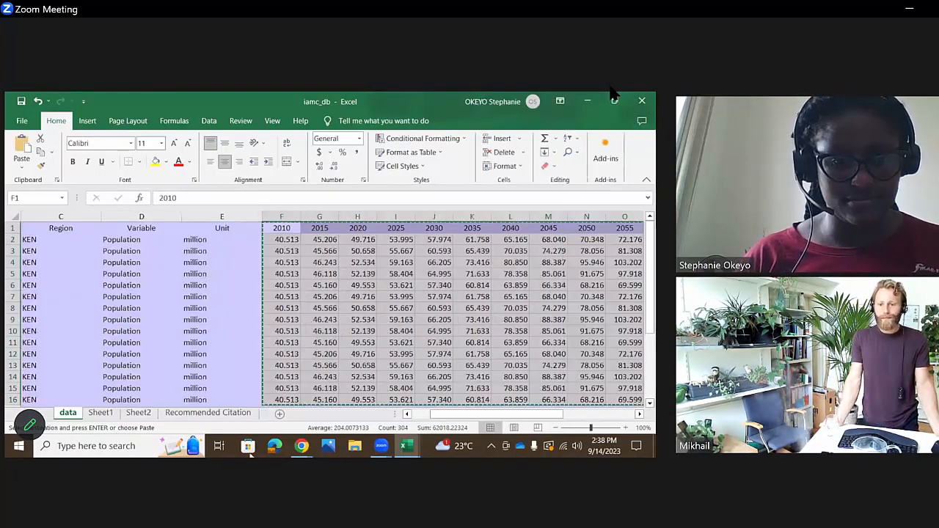
# - Paste the copied population projections over the historical 2010 column on Sheet1, starting at M1
pyautogui.click(110, 413)
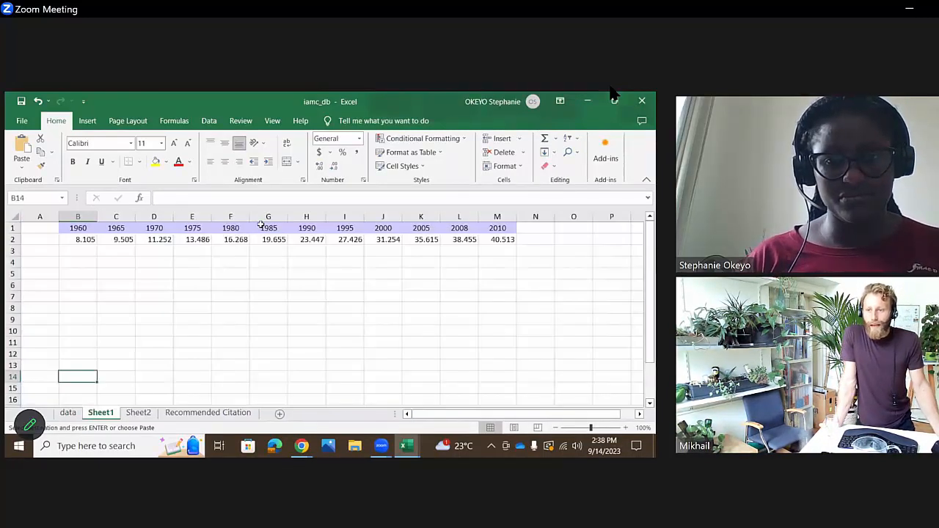
pyautogui.click(496, 240)
pyautogui.click(503, 230)
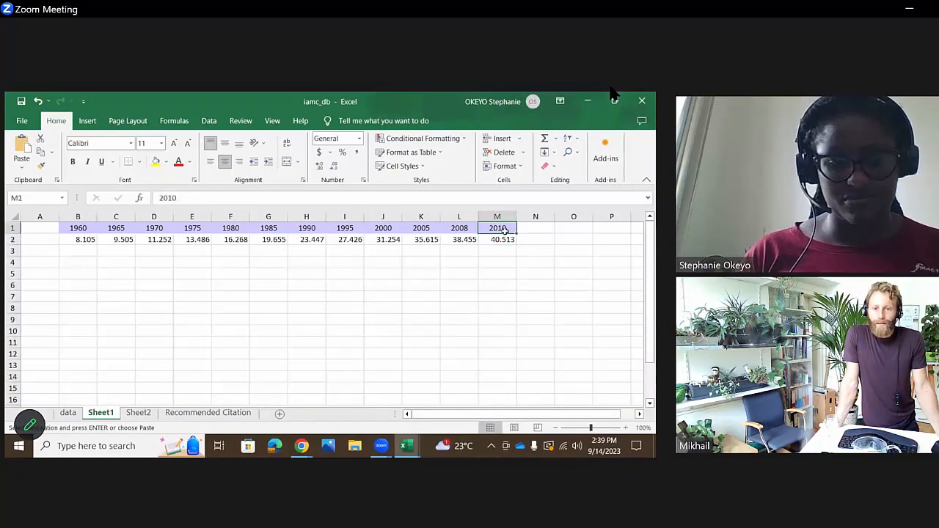
pyautogui.hotkey('ctrl', 'v')
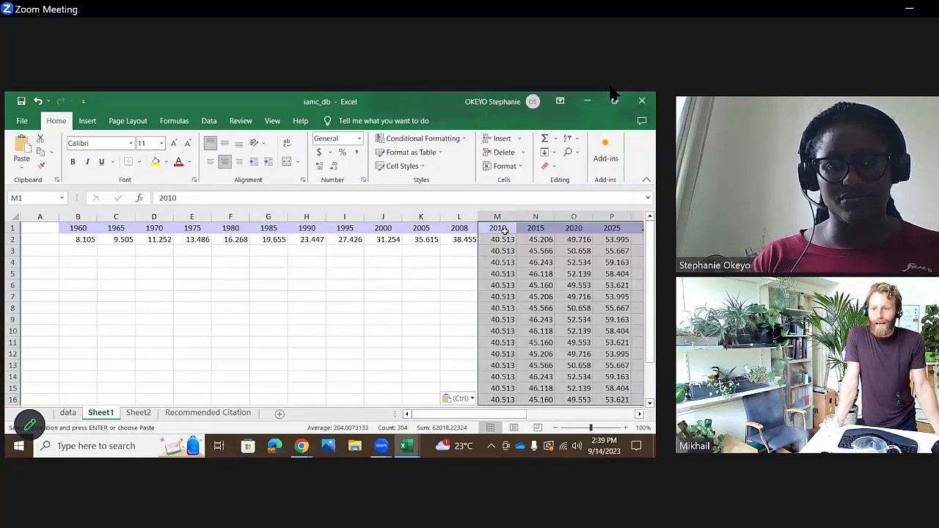
pyautogui.click(432, 249)
# - Insert a line chart of B1:AE16 on Sheet1, using the variant with years from 1960 along the horizontal axis
pyautogui.moveTo(73, 229); pyautogui.dragTo(547, 365)
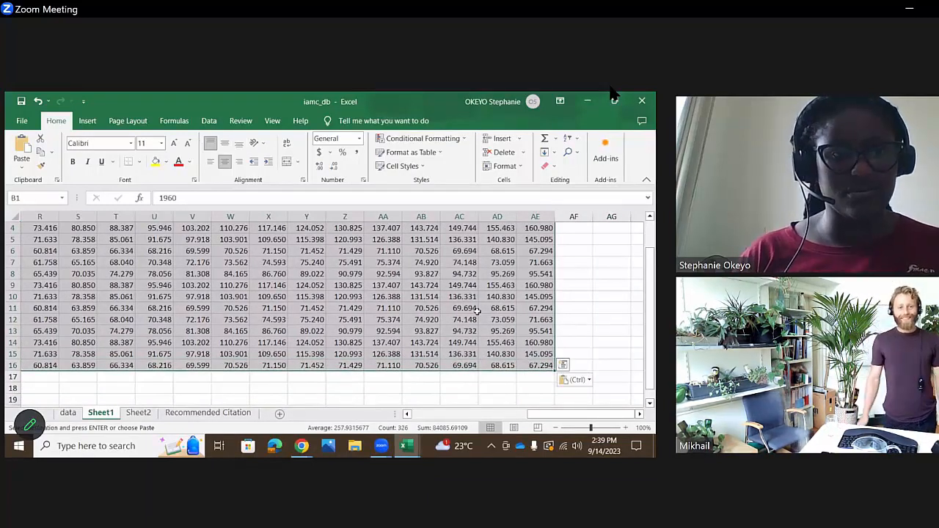
pyautogui.click(87, 121)
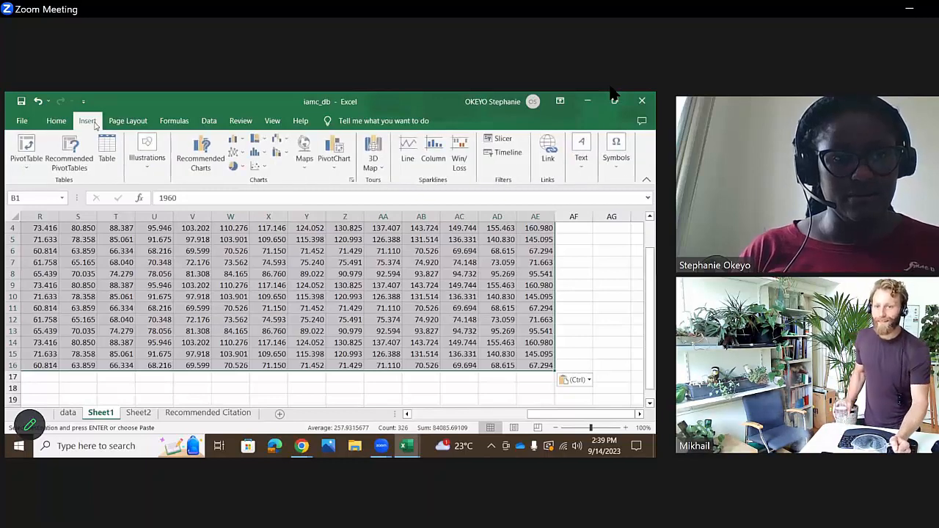
pyautogui.click(194, 165)
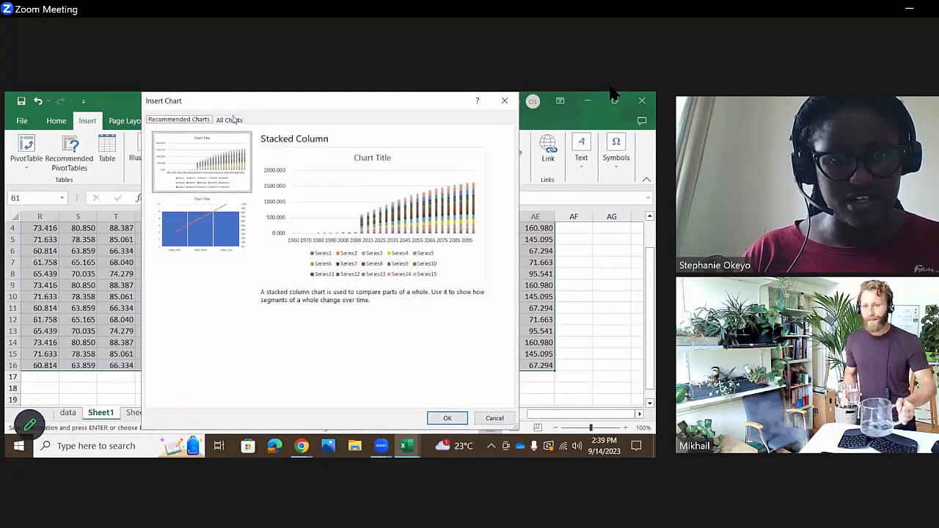
pyautogui.click(233, 120)
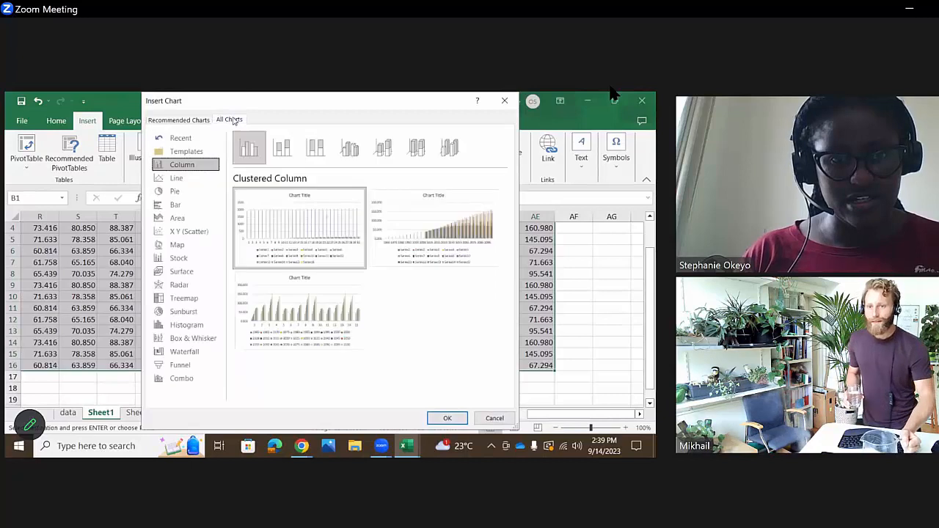
pyautogui.click(181, 178)
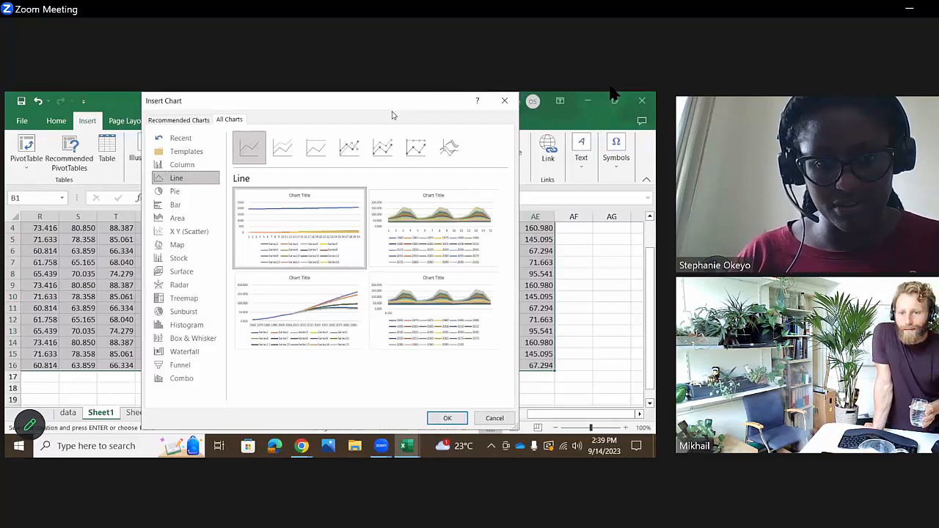
pyautogui.moveTo(298, 324)
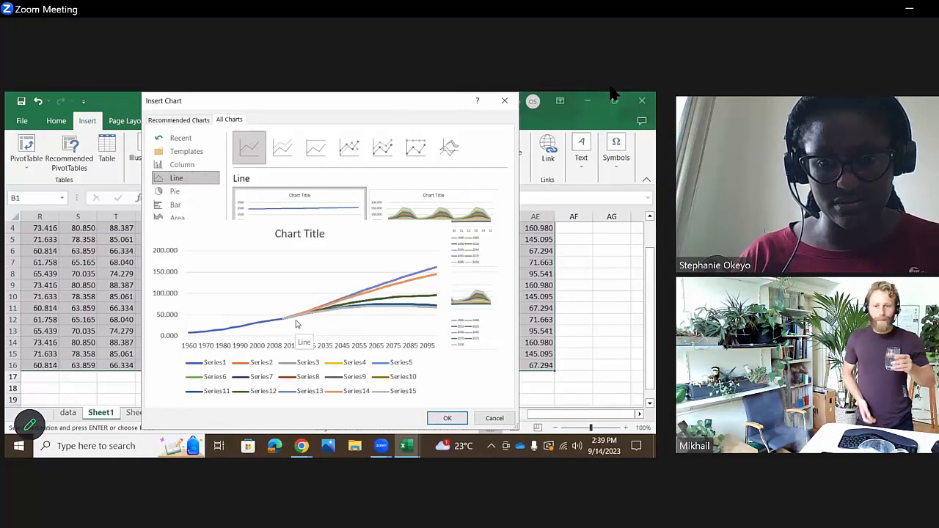
pyautogui.doubleClick(298, 324)
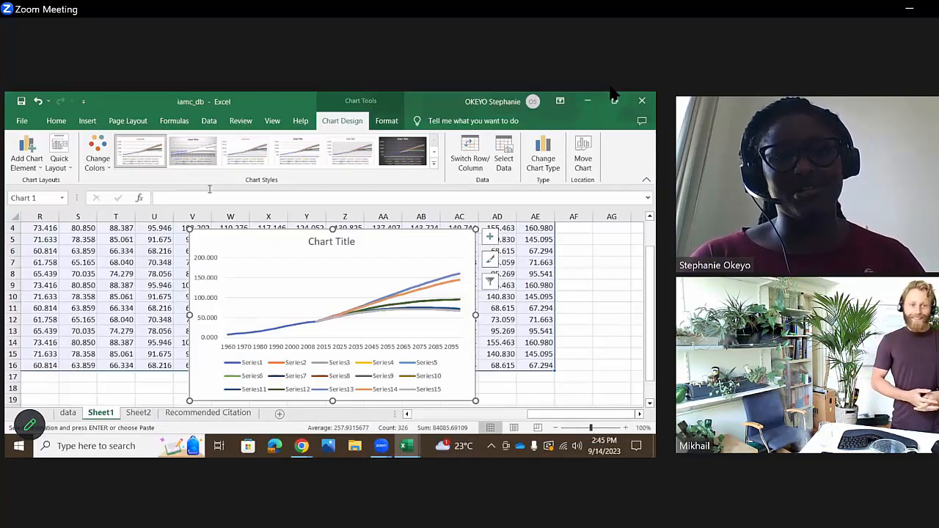
# - Select the population line chart and open the formatting options for its chart area
pyautogui.click(257, 282)
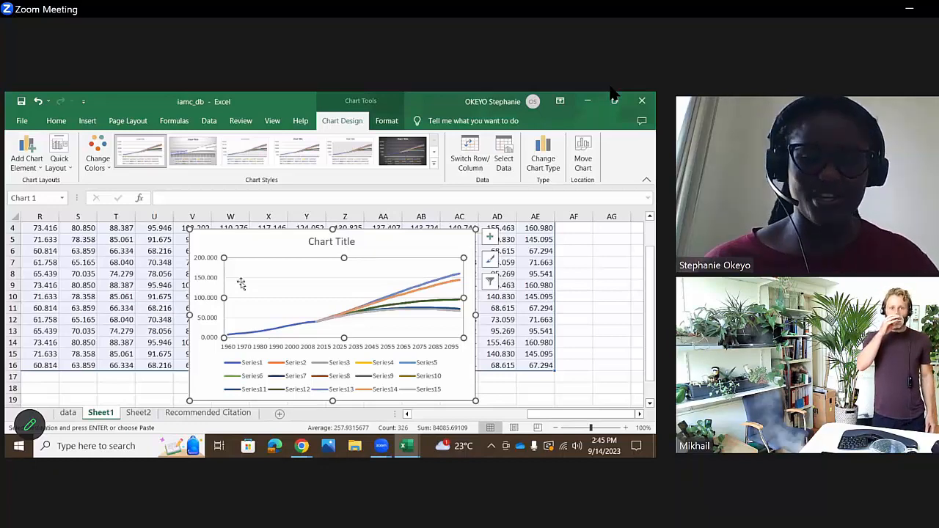
pyautogui.click(591, 288)
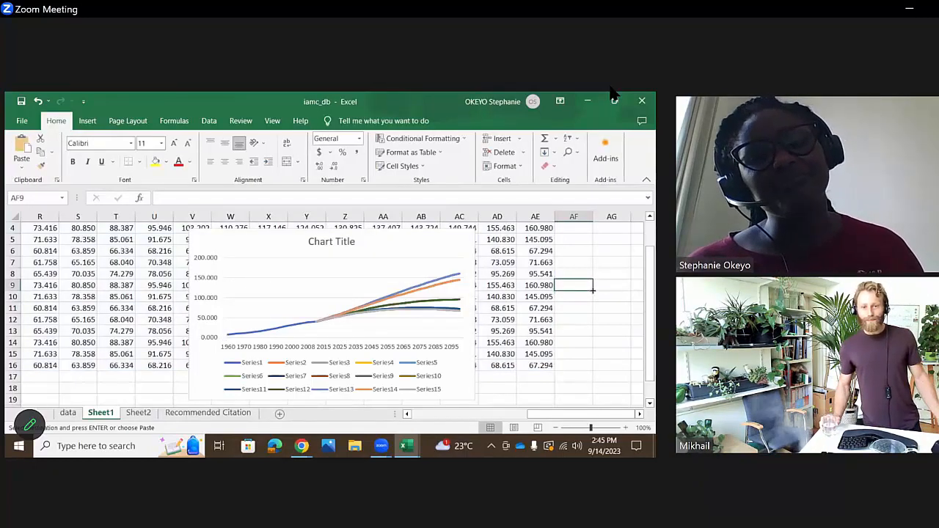
pyautogui.click(198, 299)
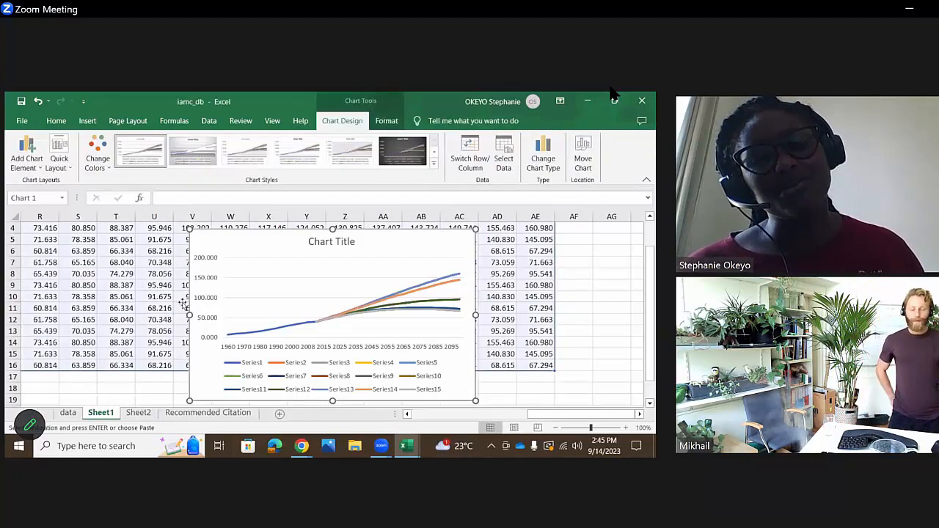
pyautogui.doubleClick(260, 276)
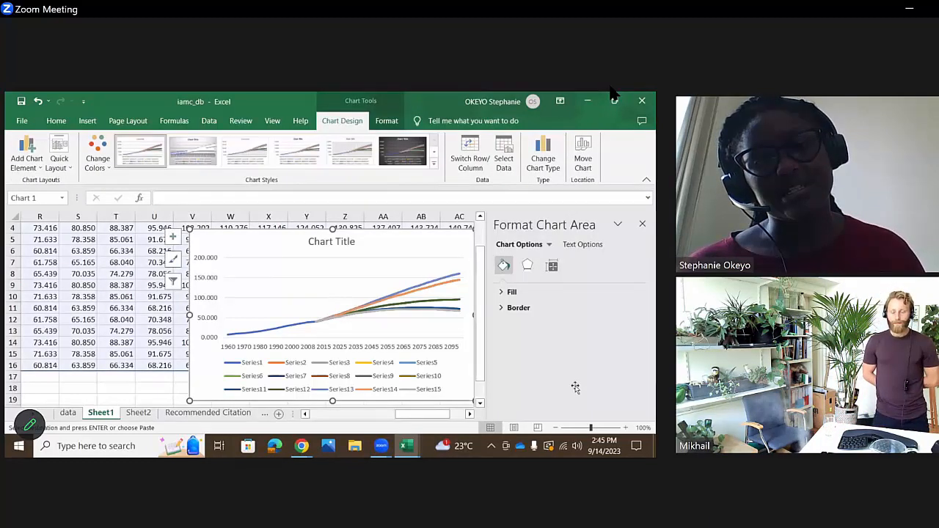